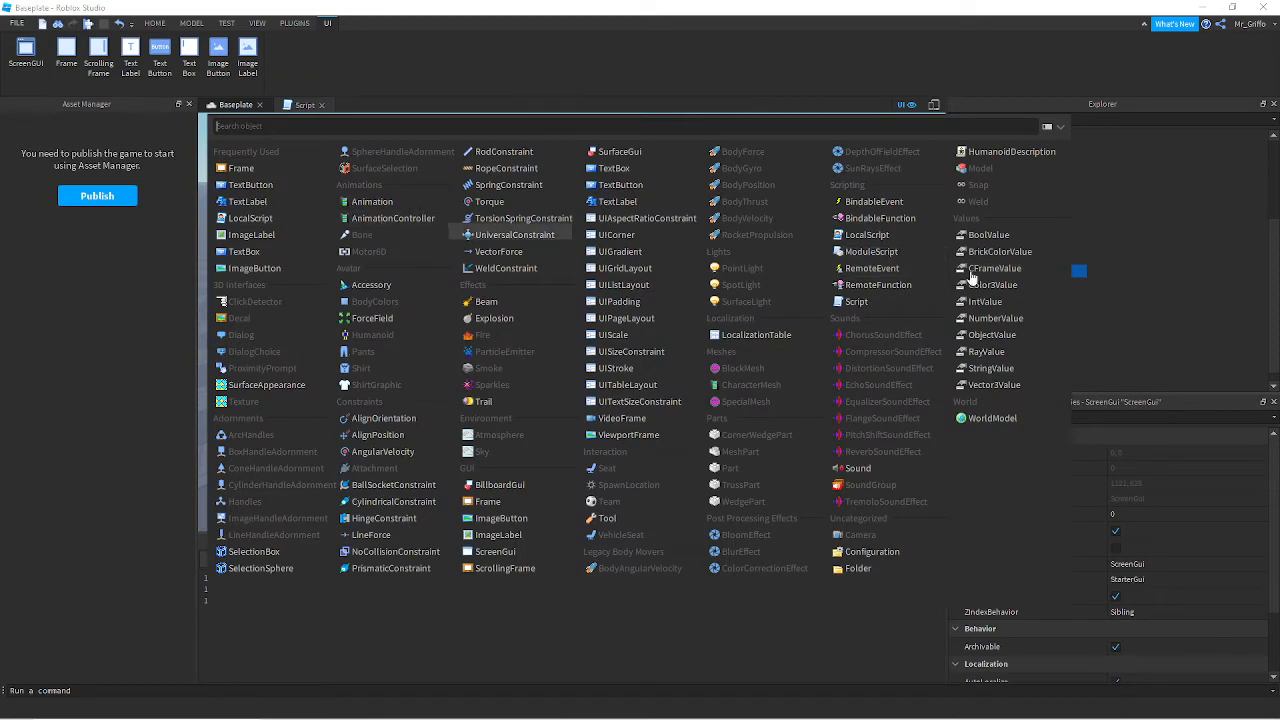
- Toggle the IgnoreGuiInset option of the ScreenGui in StarterGui on and back off
left_click(1188, 288)
left_click(1006, 275)
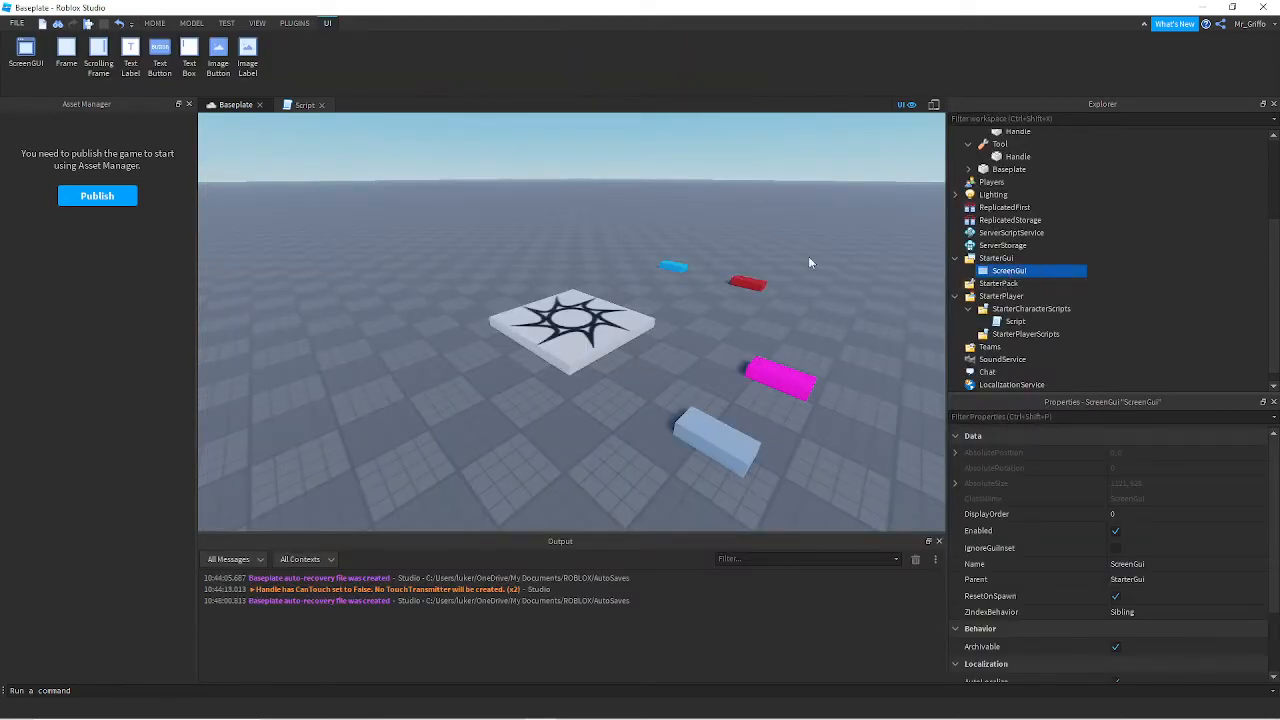
mouse_move(1005, 276)
left_click(1116, 548)
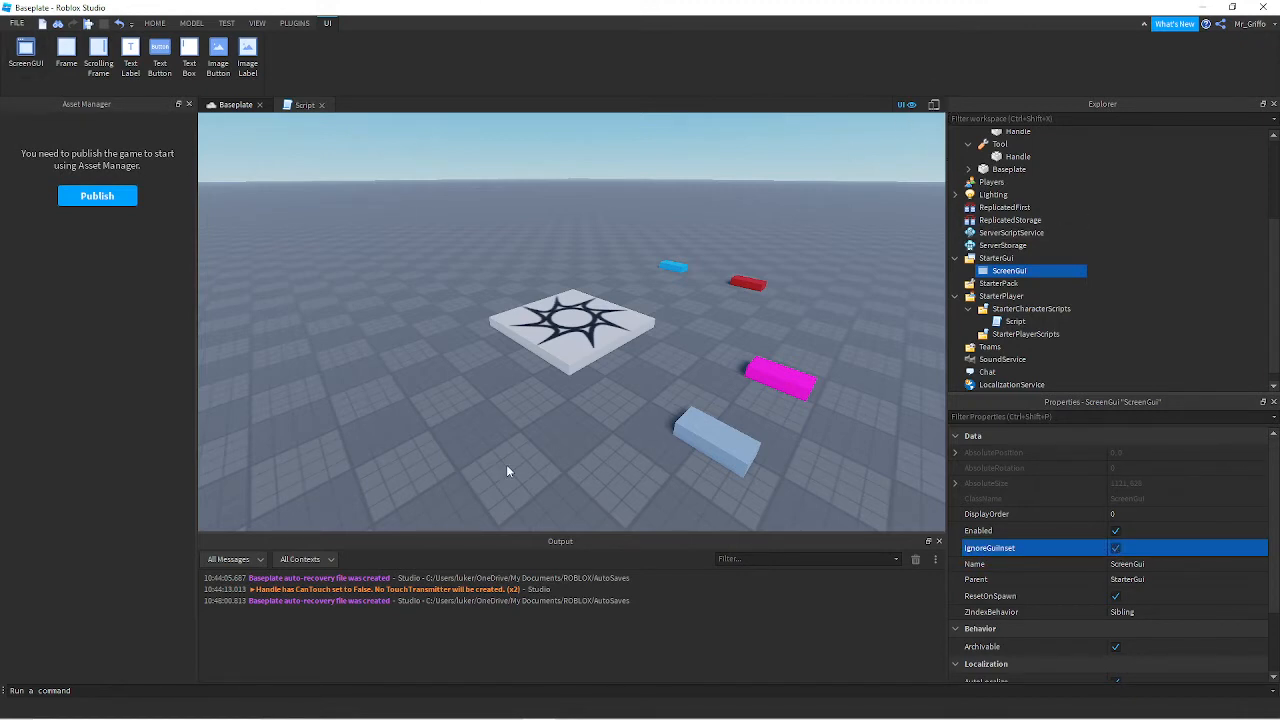
left_click(1116, 548)
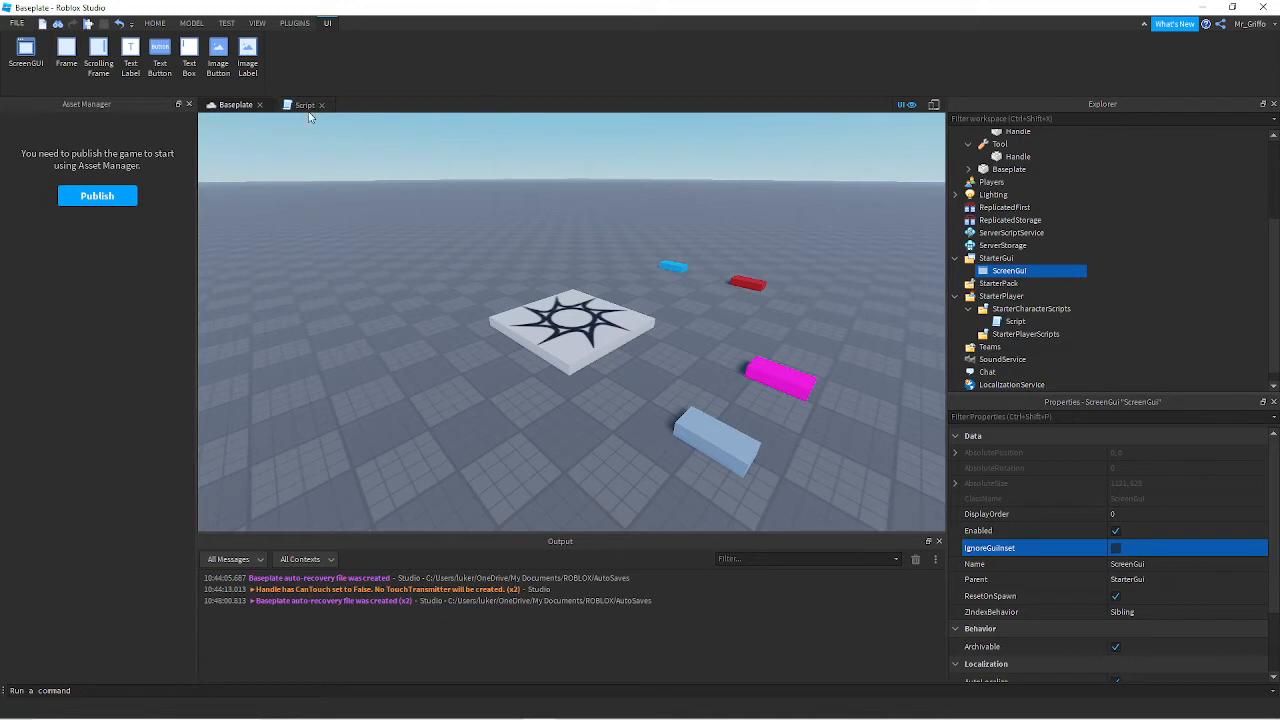
left_click(1116, 550)
left_click(1116, 550)
left_click(1117, 550)
- Add a Frame inside the ScreenGui and select it
left_click(1035, 271)
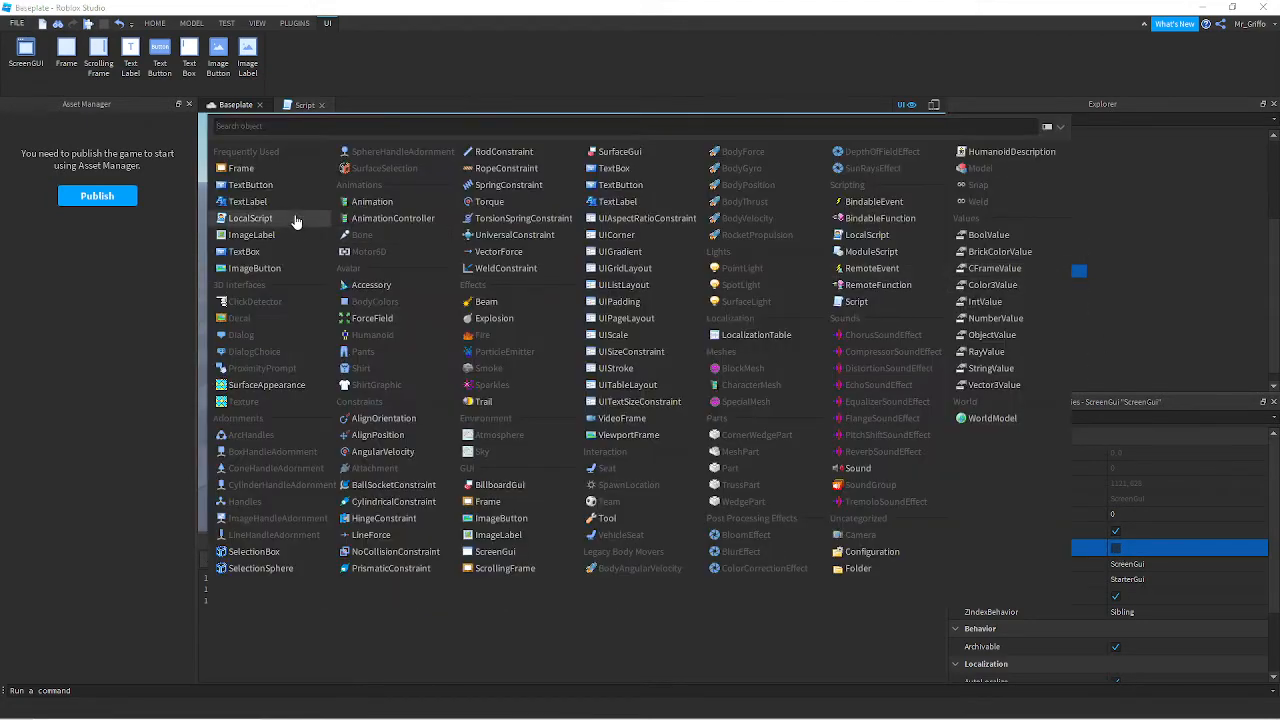
left_click(272, 174)
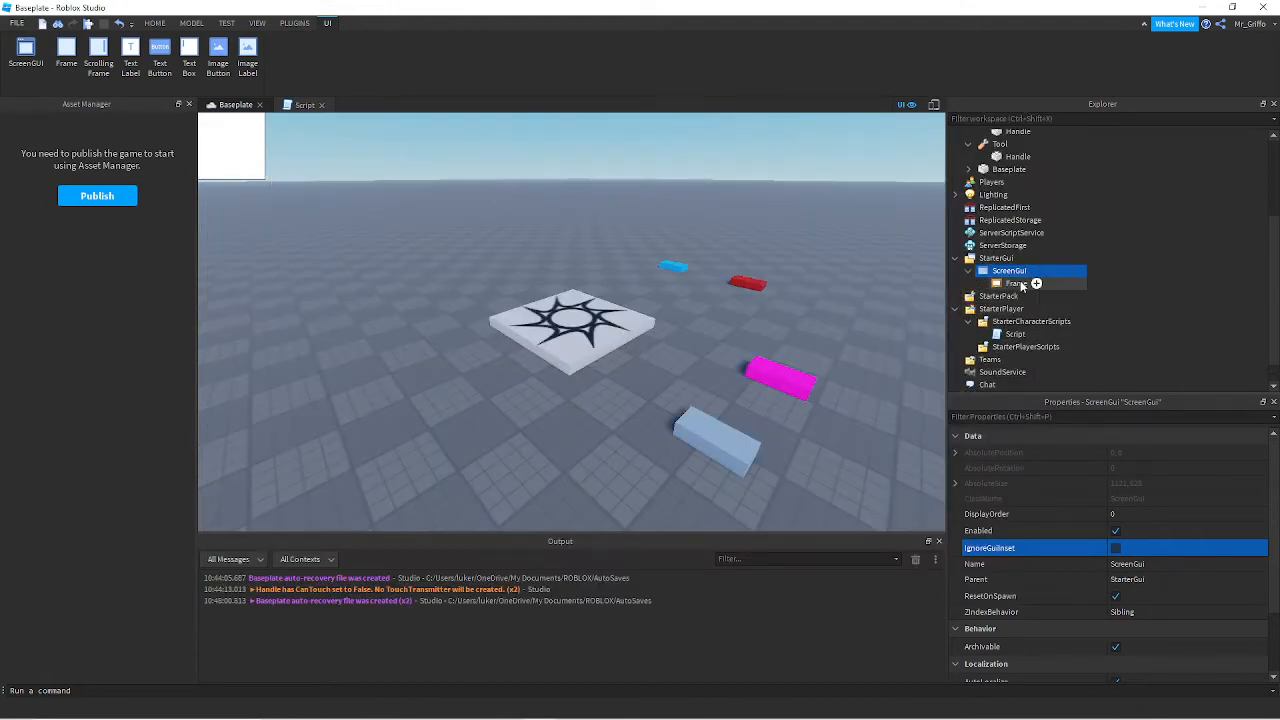
left_click(1018, 285)
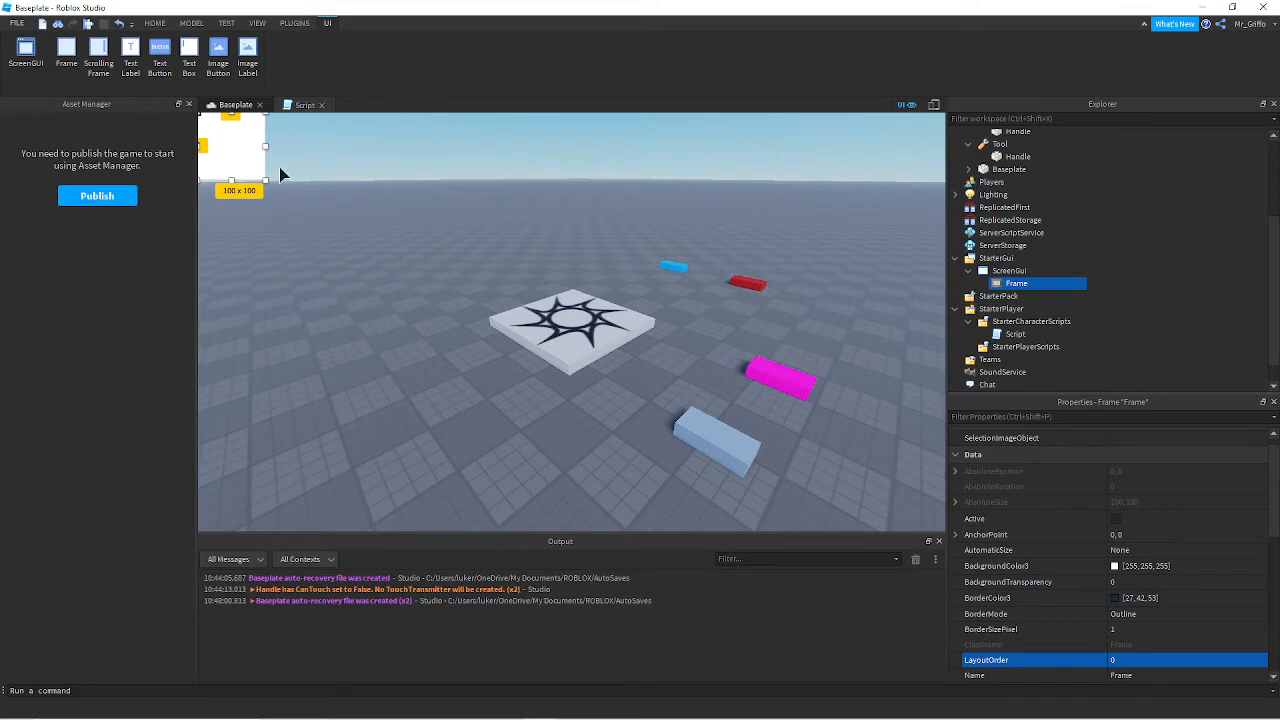
- Set the Frame's AnchorPoint to 0, 1
left_click(1117, 534)
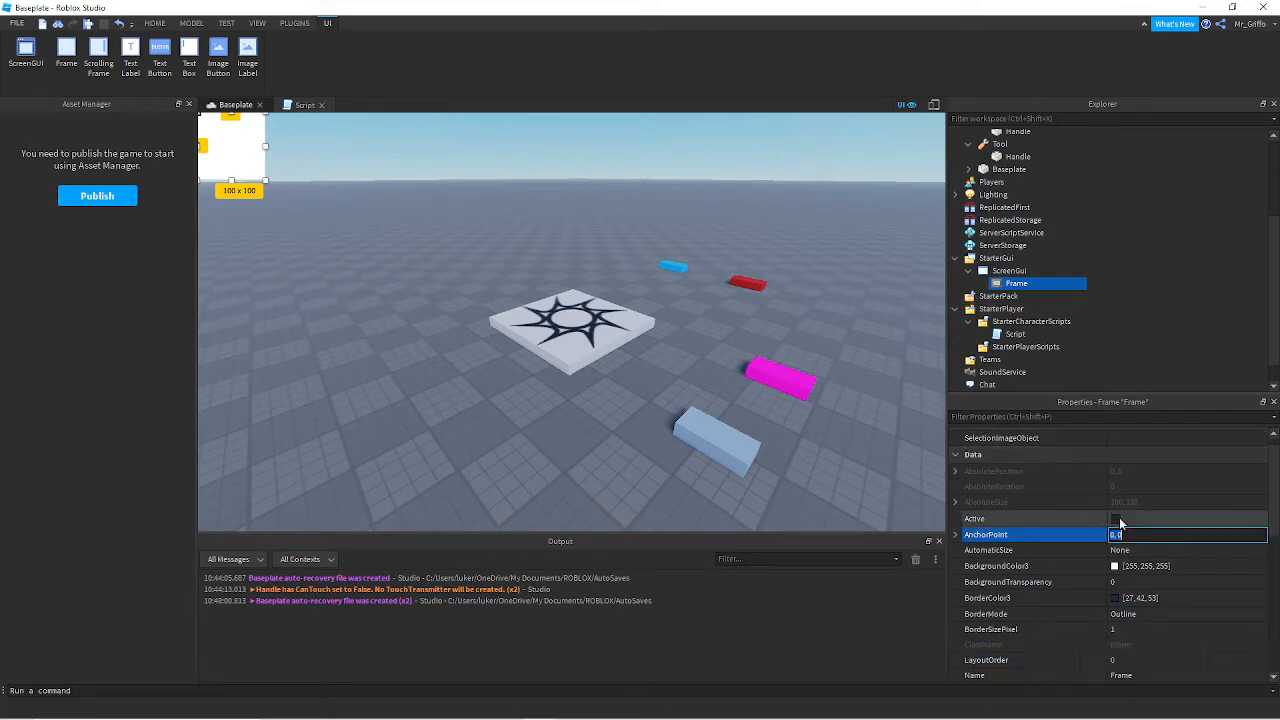
type("0.5")
key("Return")
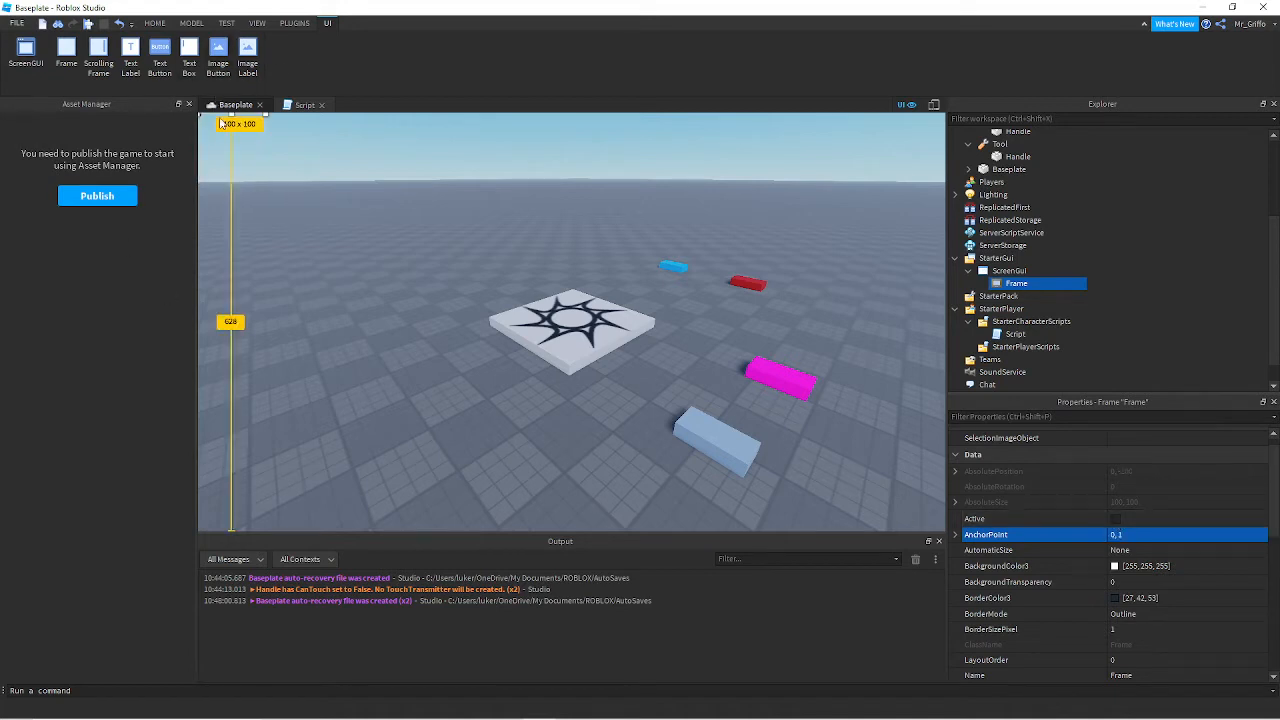
- Set the Frame's Position to {0, 0},{1, 0} so it sits in the screen's lower-left corner
scroll(1177, 567, "down", 3)
left_click(1165, 557)
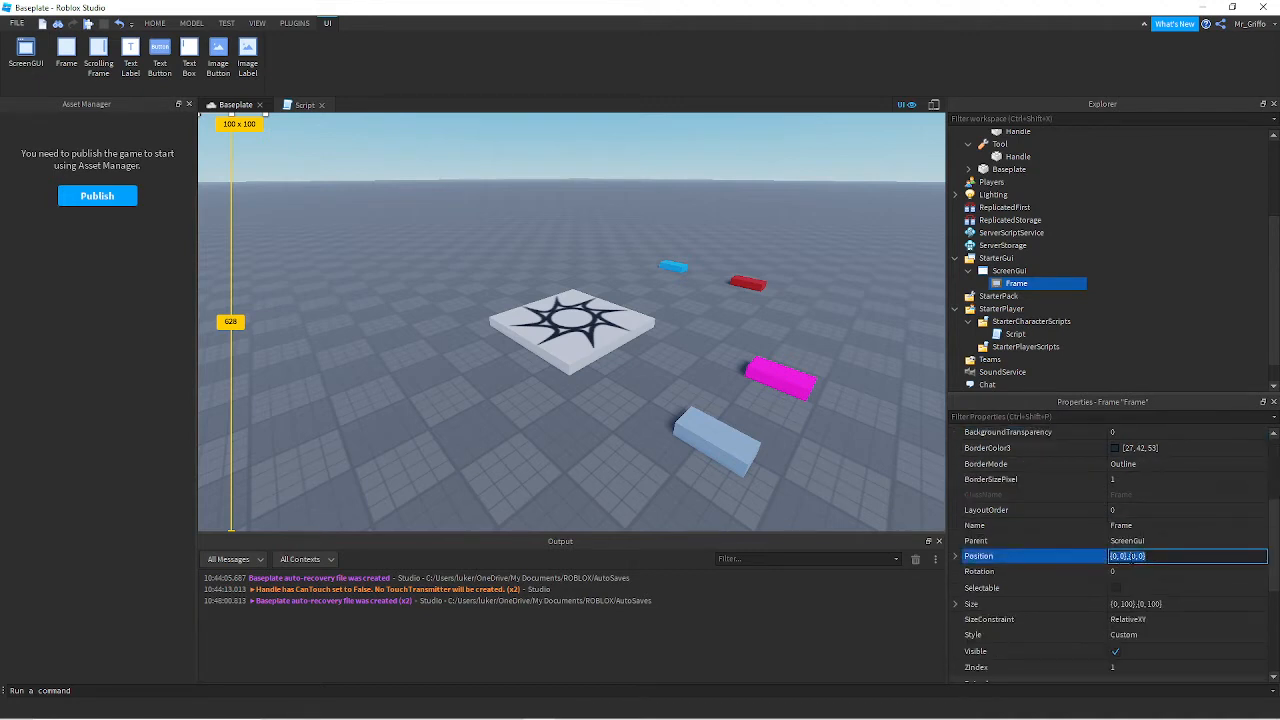
left_click(1134, 558)
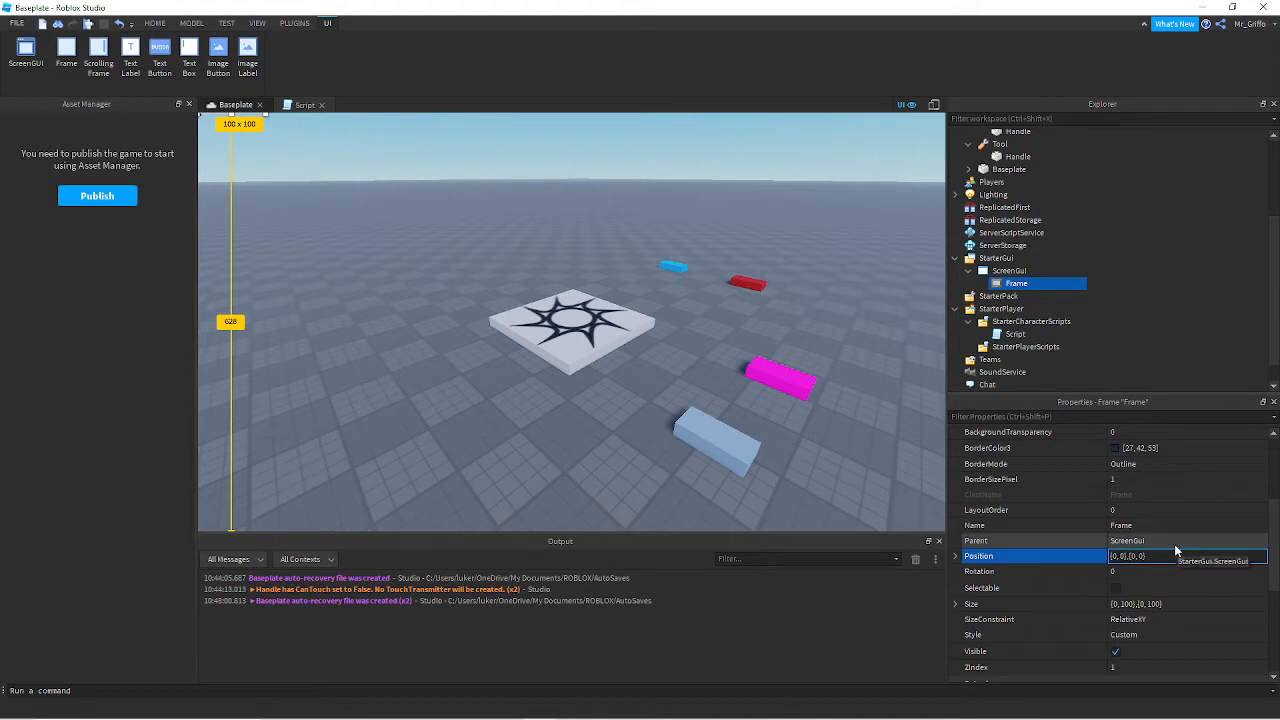
key("Return")
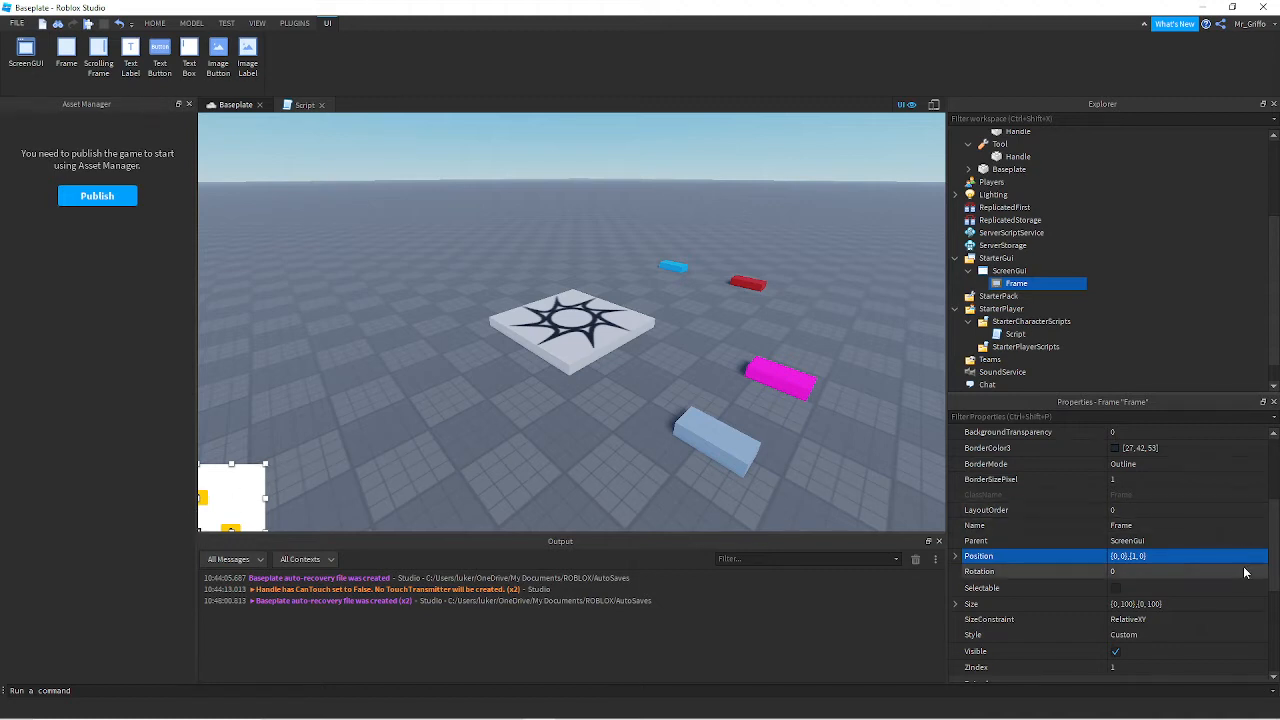
- Try a Size of {1, 1},{1, 1} for the Frame
scroll(1245, 572, "down", 3)
left_click(1169, 502)
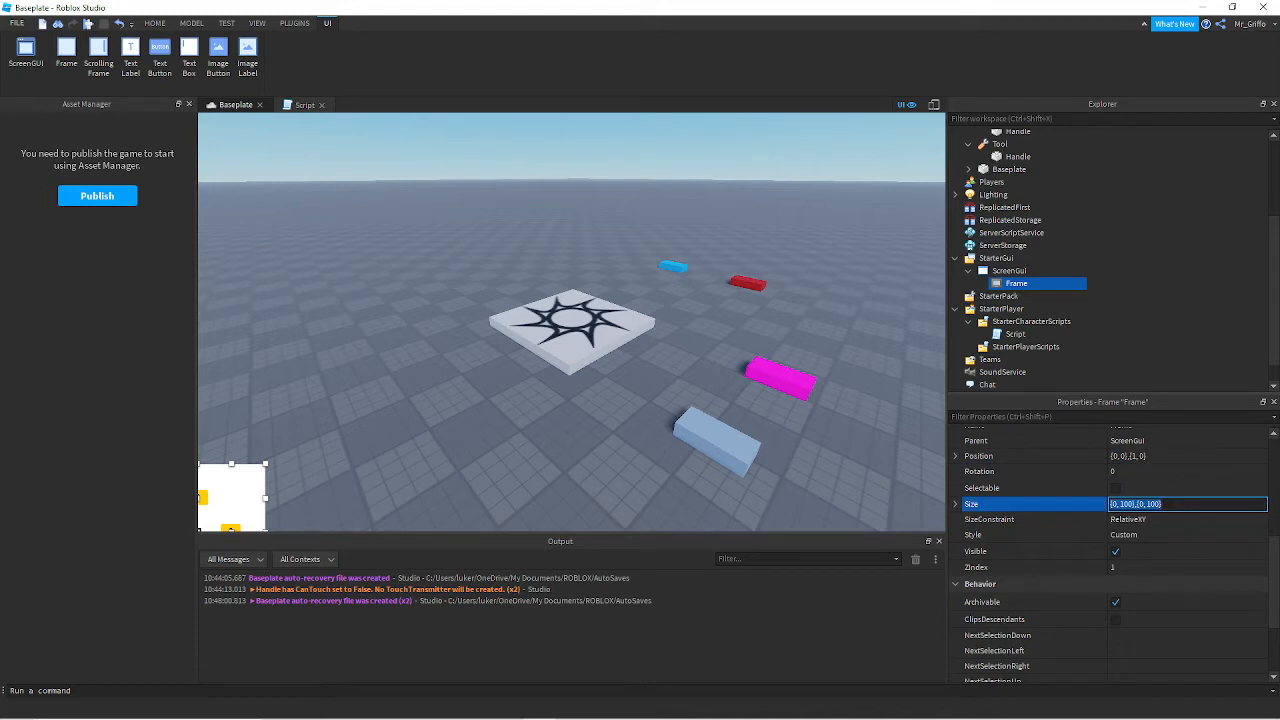
type("1,1,1,1")
key("Return")
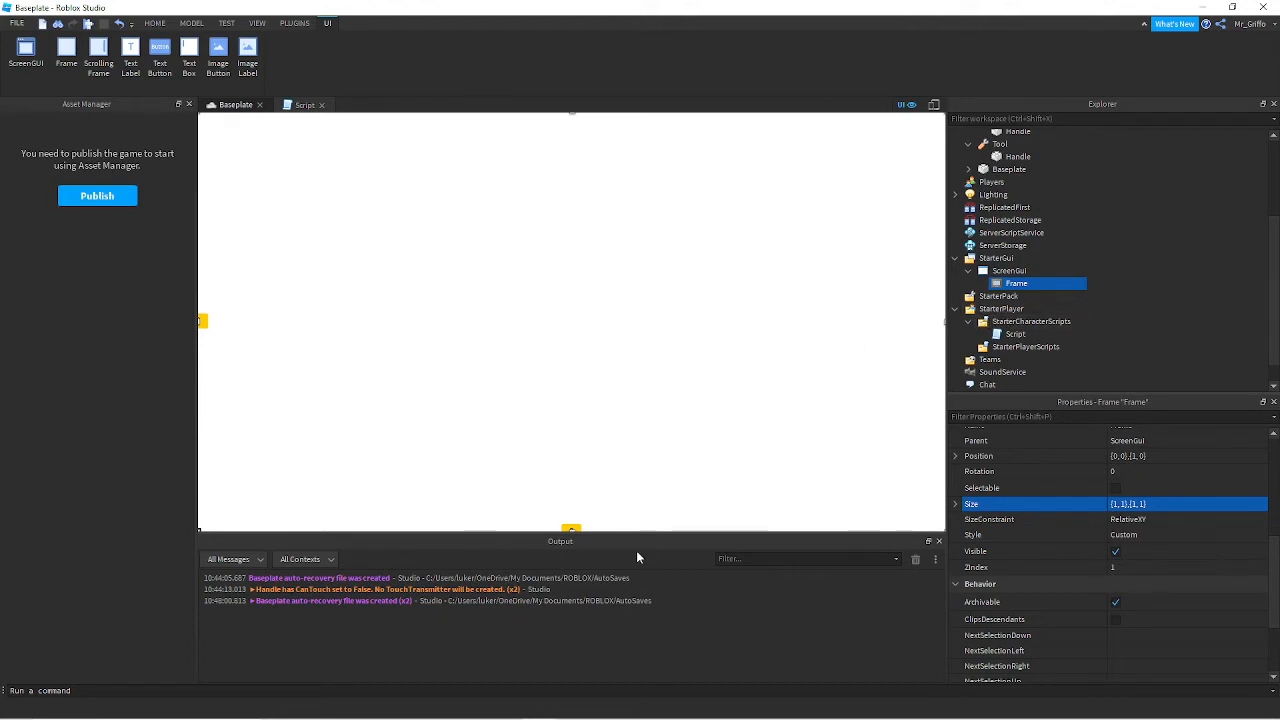
- Set the Frame's Size to {0.1, 0},{0.1, 0}, using scale only with zero offsets
left_click(1161, 504)
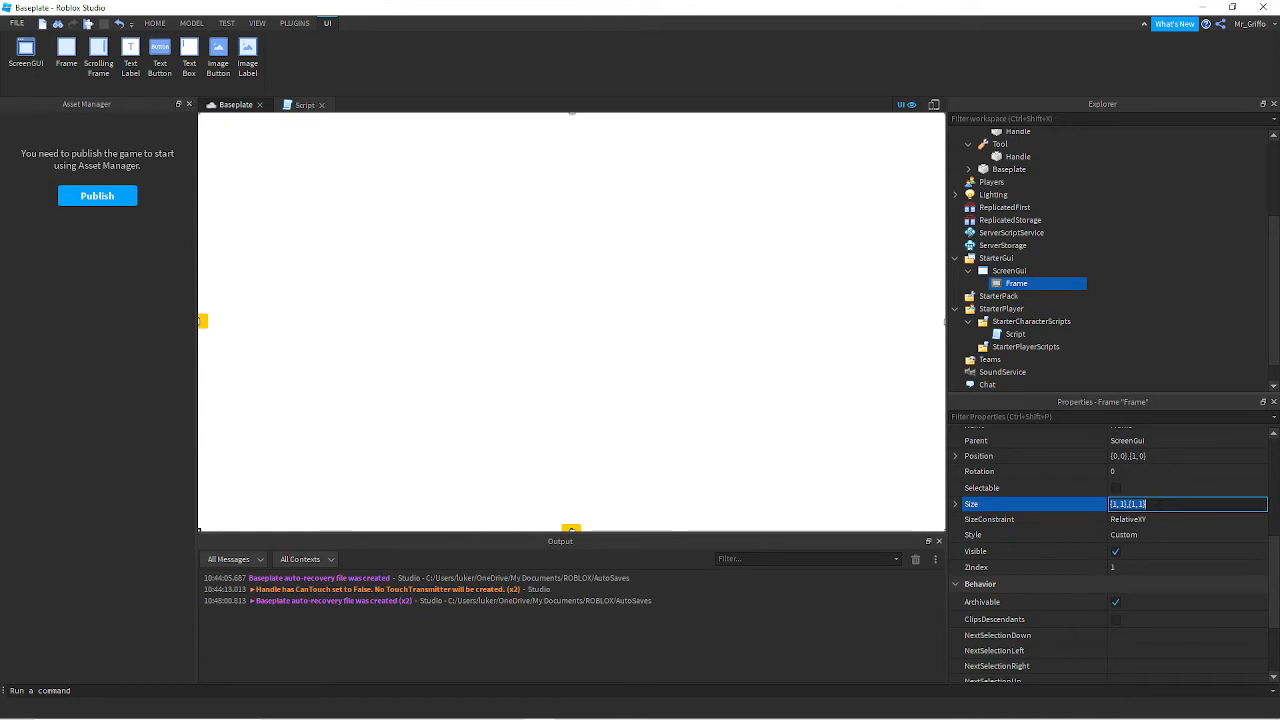
type("0,")
type("1")
type(",0")
type("0.1")
type(", 0")
key("Return")
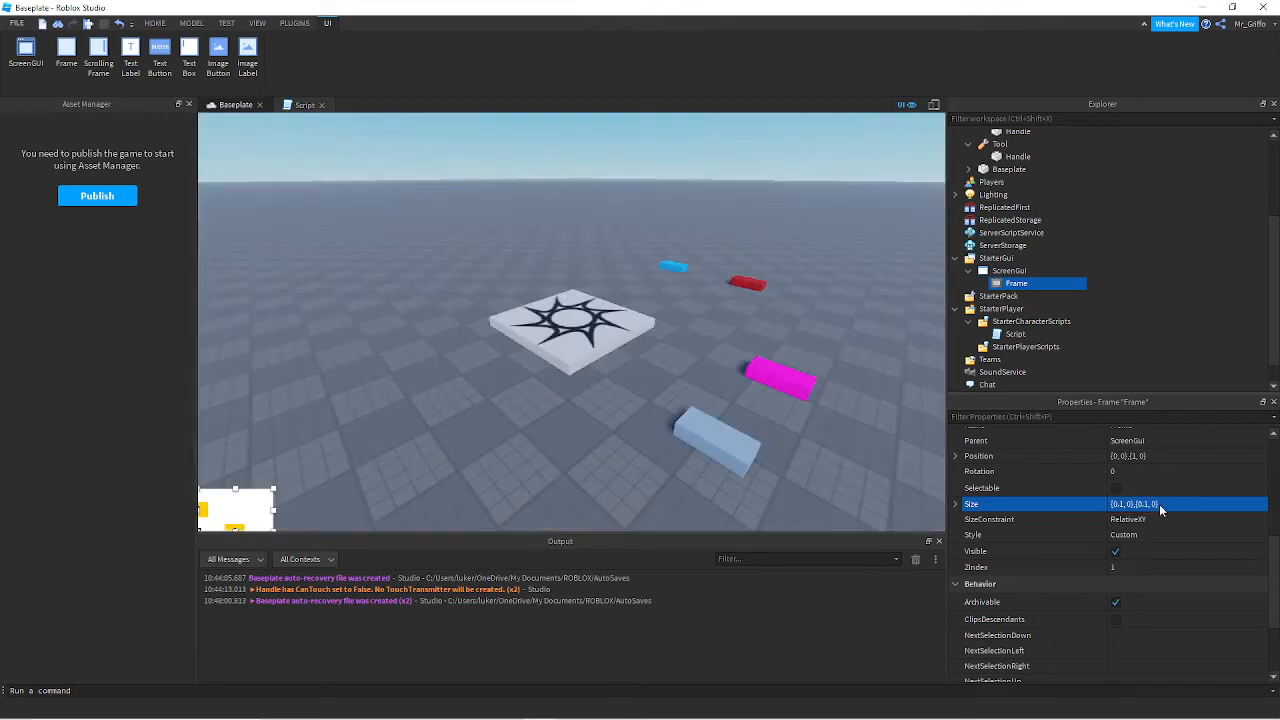
- Set the vertical scale of the Frame's Size to 0.2
left_click(1150, 505)
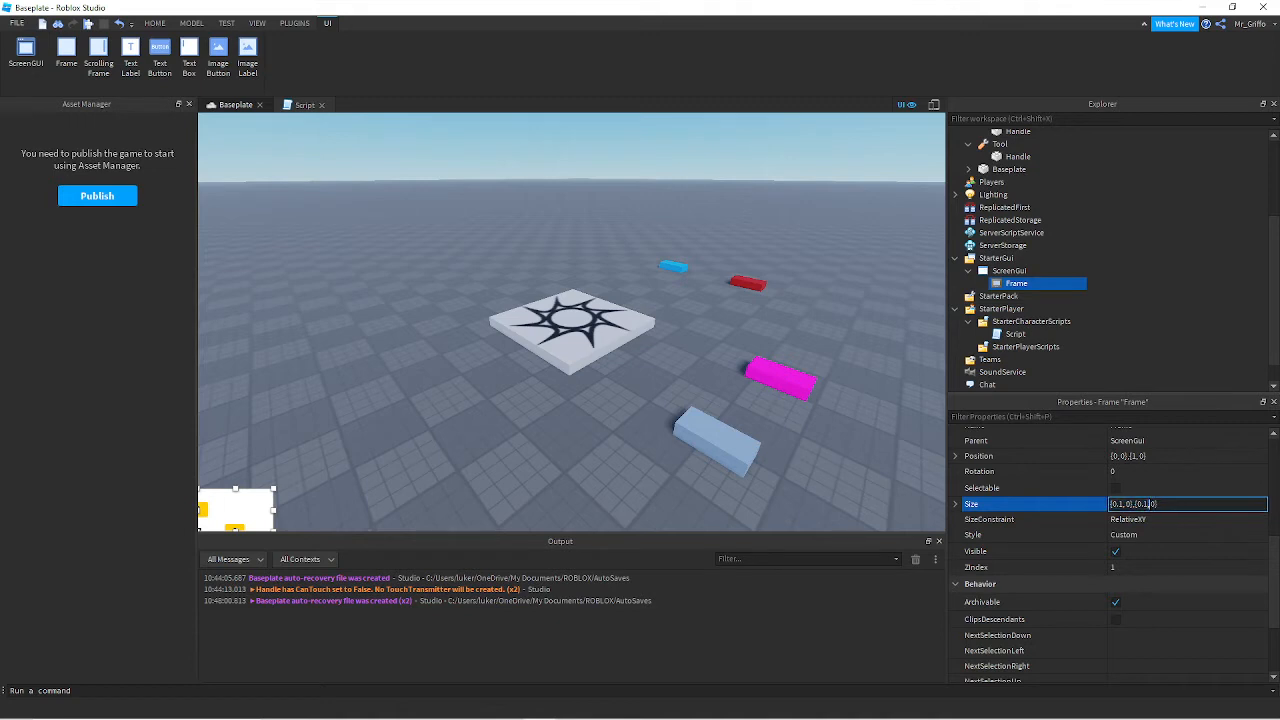
key("BackSpace")
key("BackSpace")
type(".2")
key("Return")
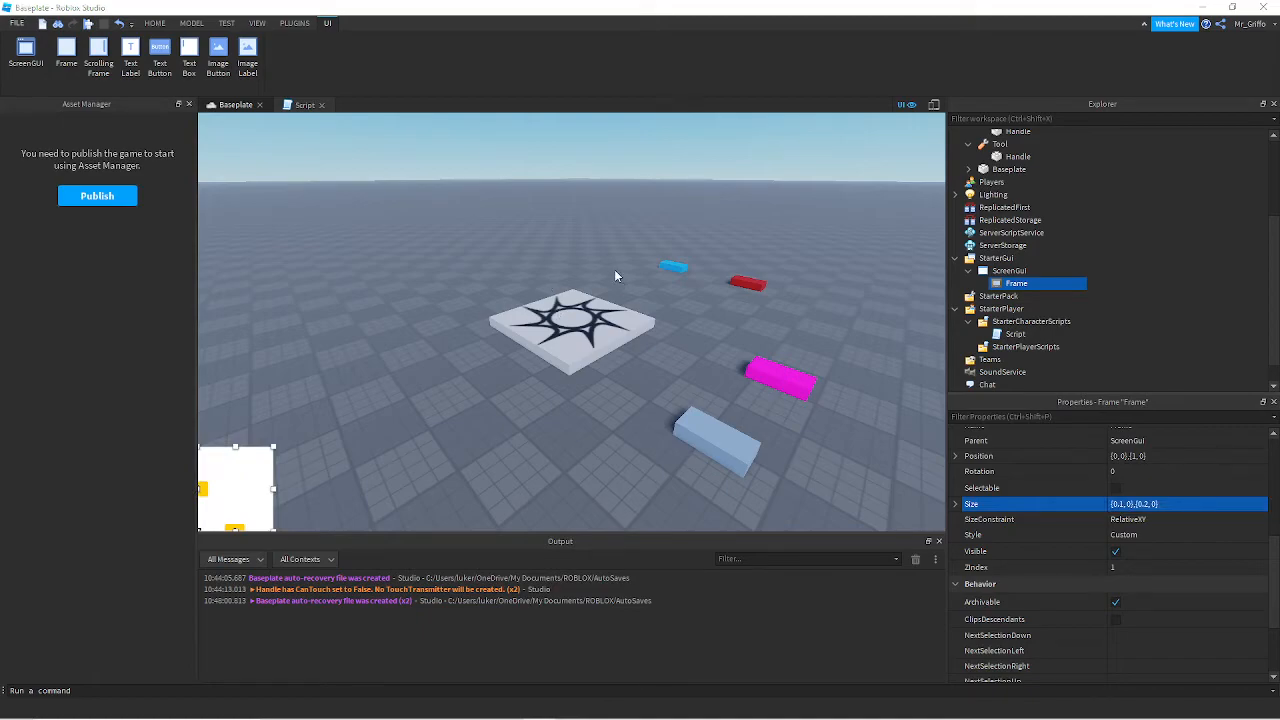
- Check the reference screenshots in the Discord chat, return to Roblox Studio, and set the Frame's Size to {0.15, 0},{0.3, 0}
key("alt+Tab")
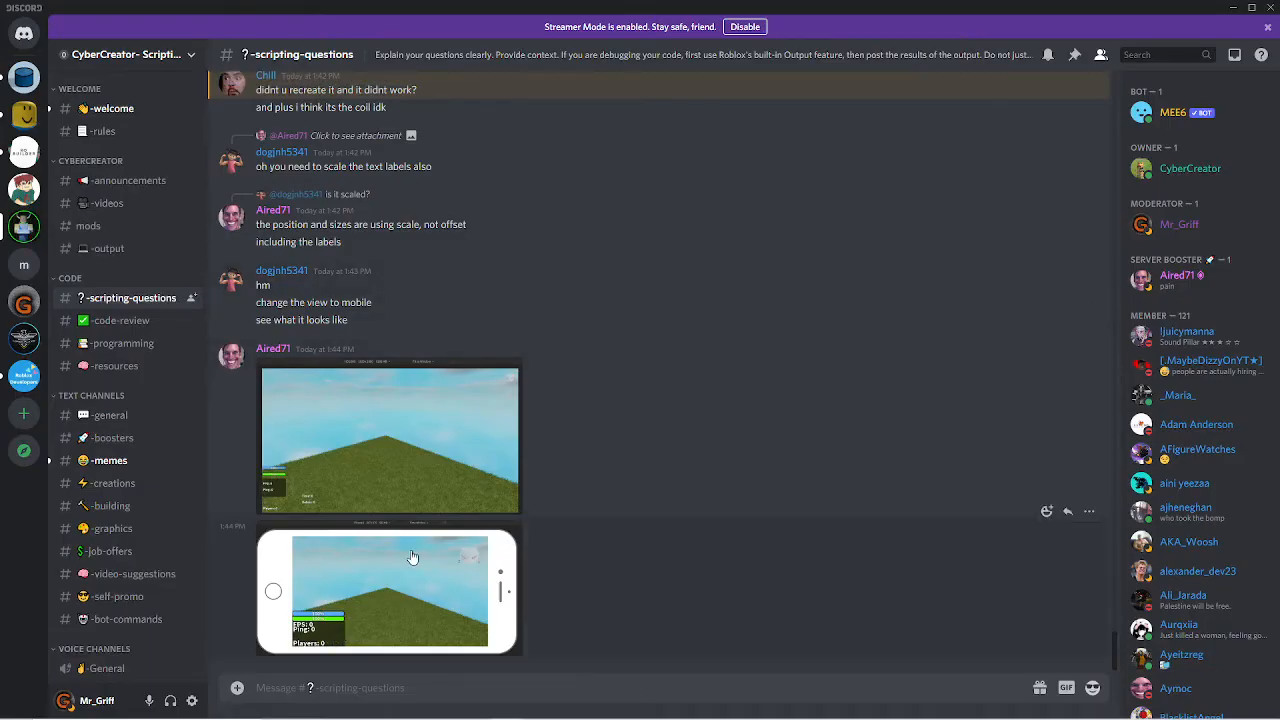
key("alt+Tab")
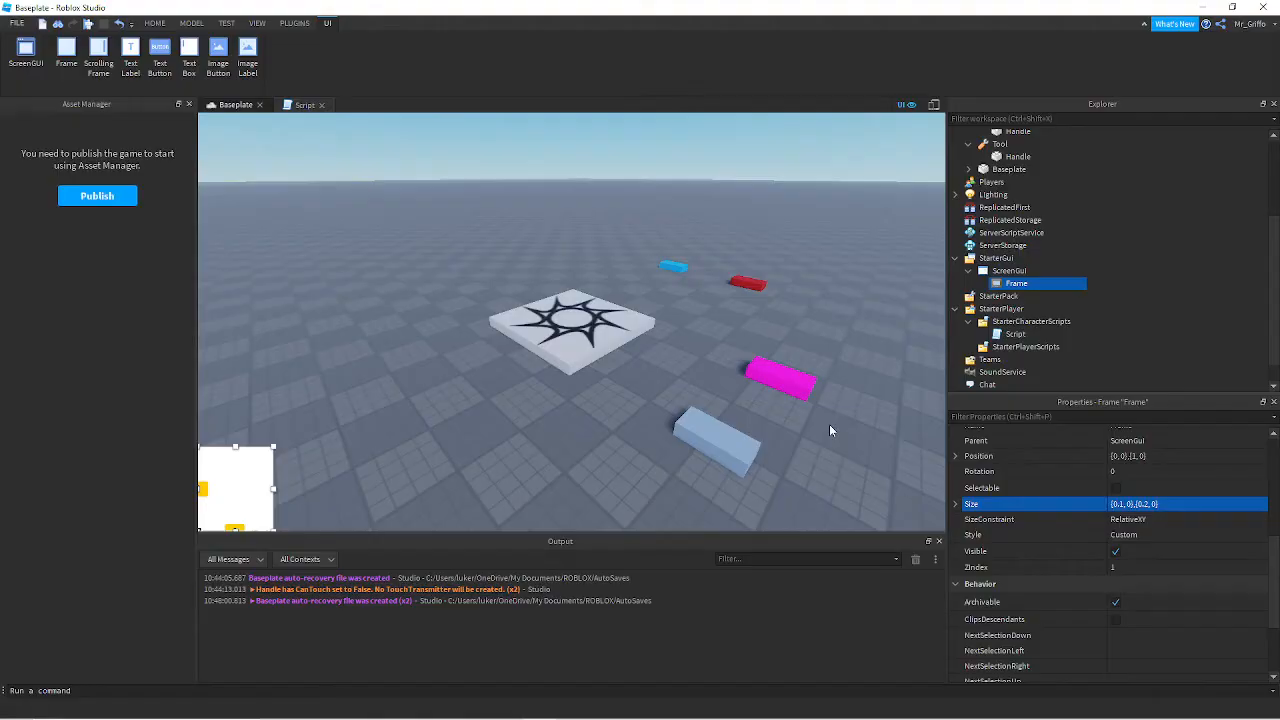
left_click(1146, 505)
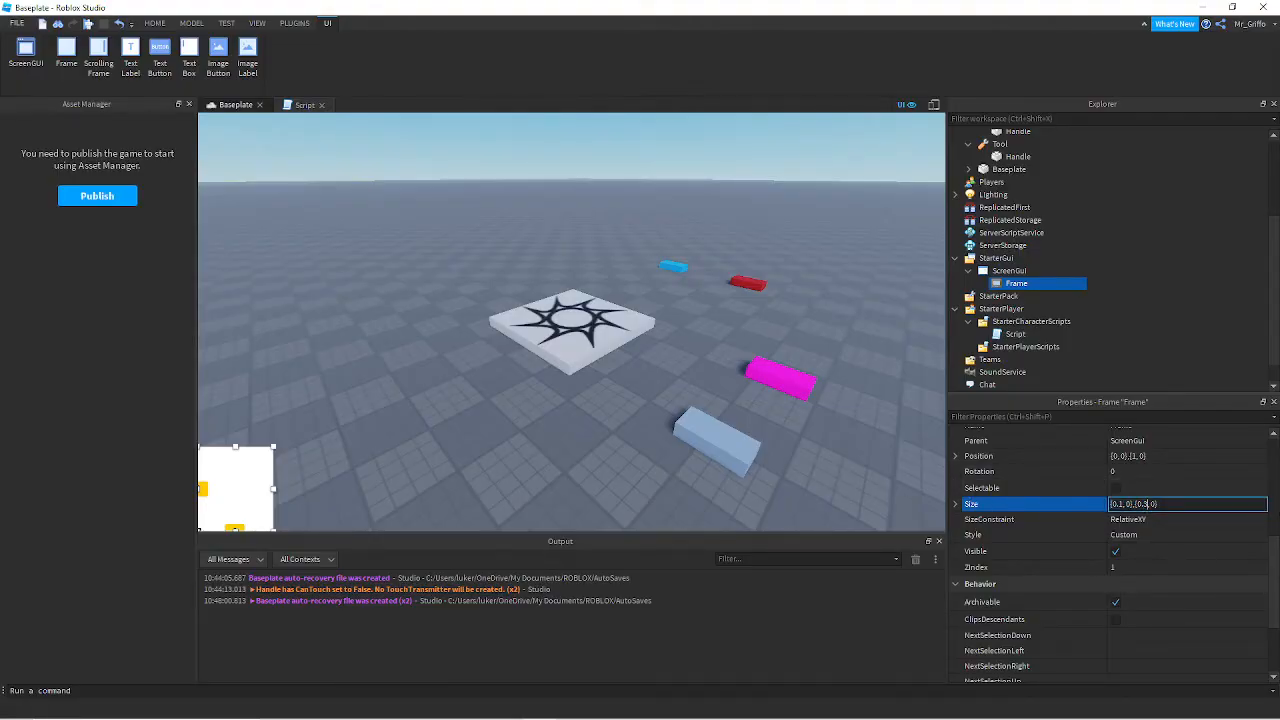
key("Return")
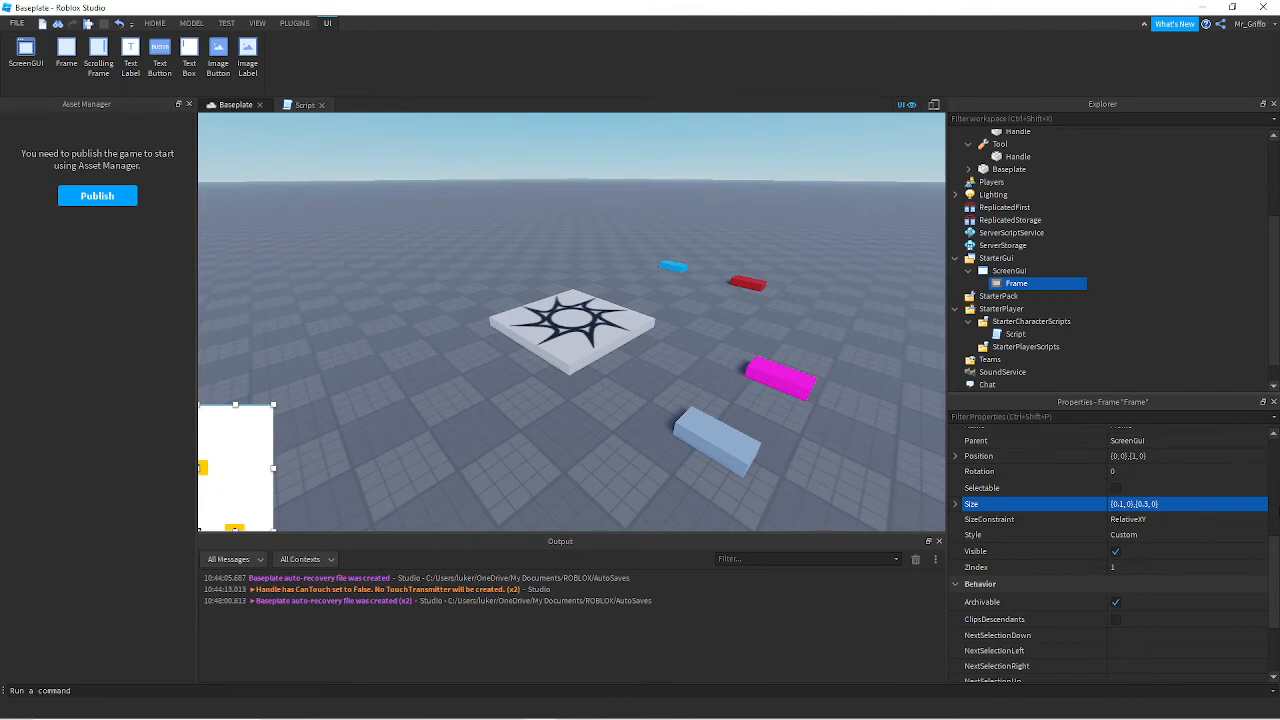
left_click(1125, 505)
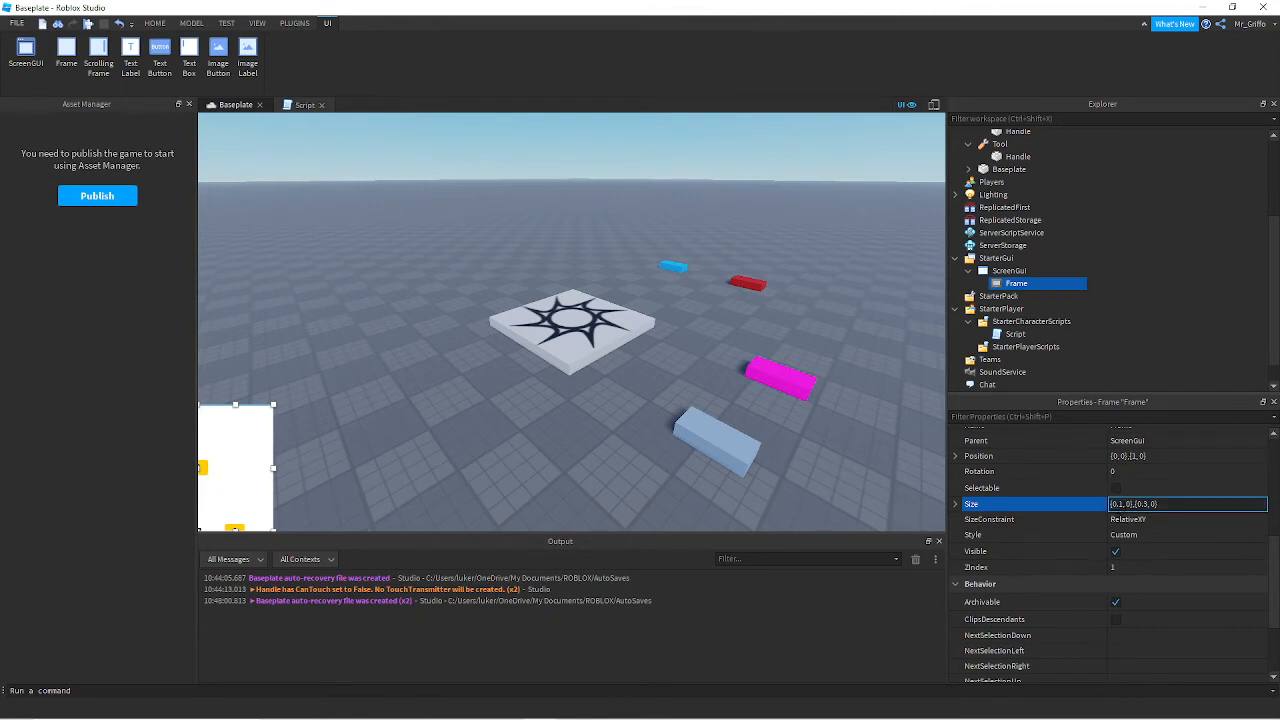
type("5")
key("Return")
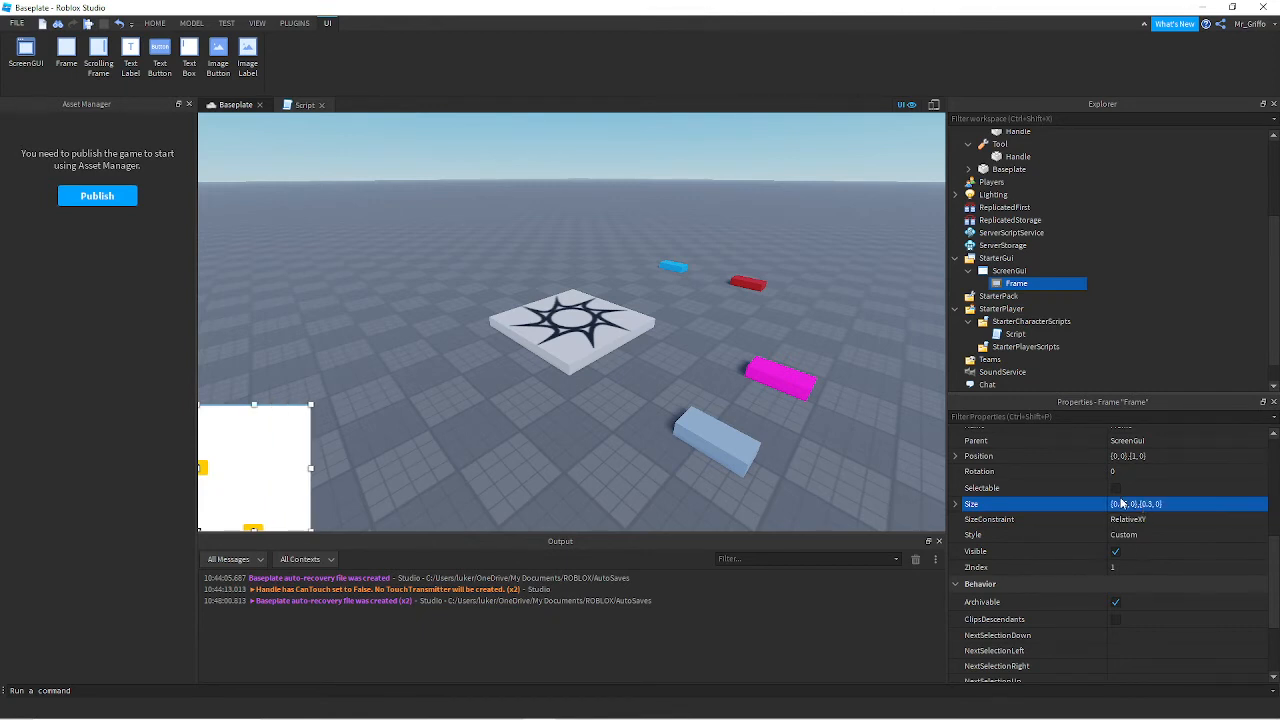
- Set the Frame's background colour to black [0,0,0] and its BackgroundTransparency to 0.5
scroll(1190, 542, "up", 5)
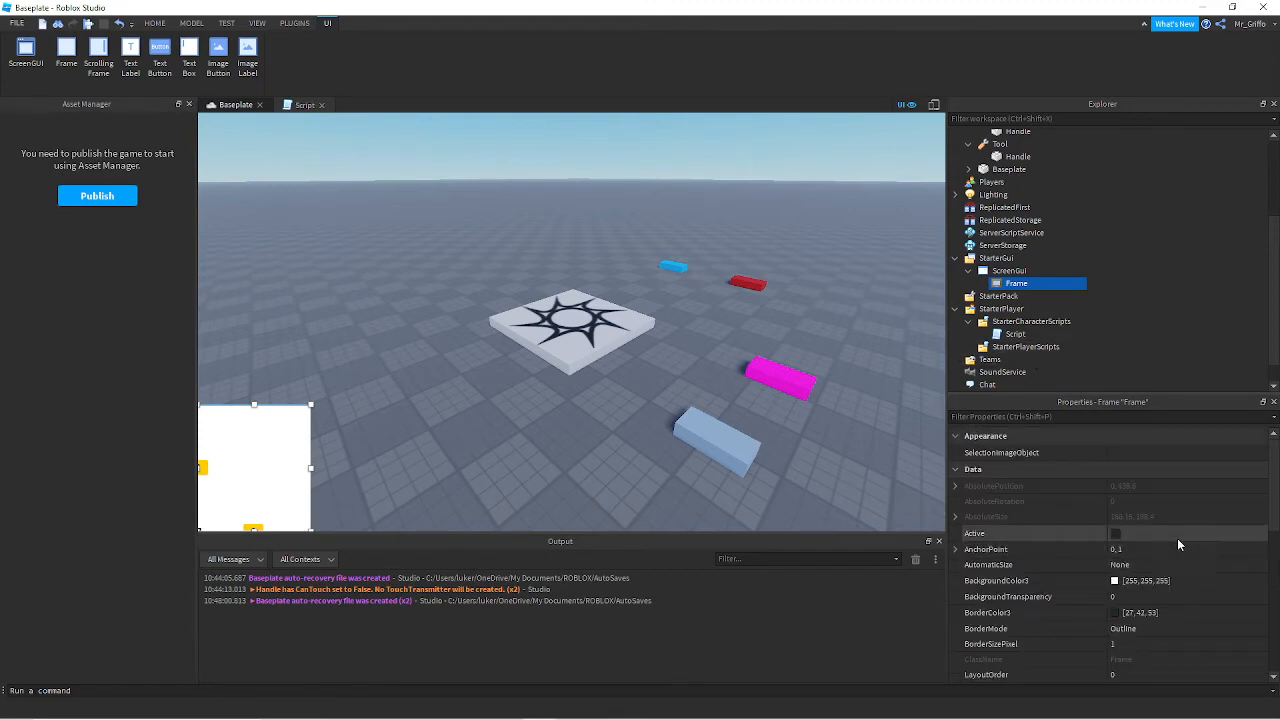
left_click(1114, 581)
left_click_drag(794, 318, 797, 384)
left_click(727, 482)
left_click(1146, 598)
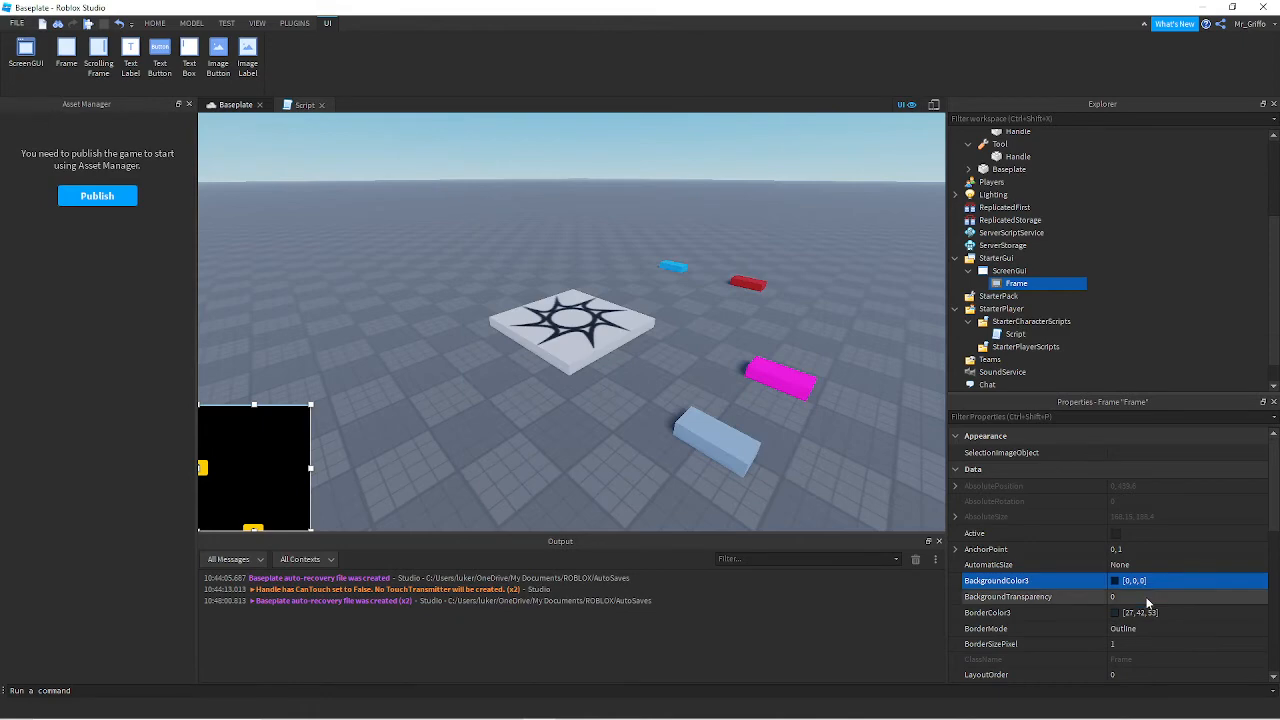
type("0.5")
key("Return")
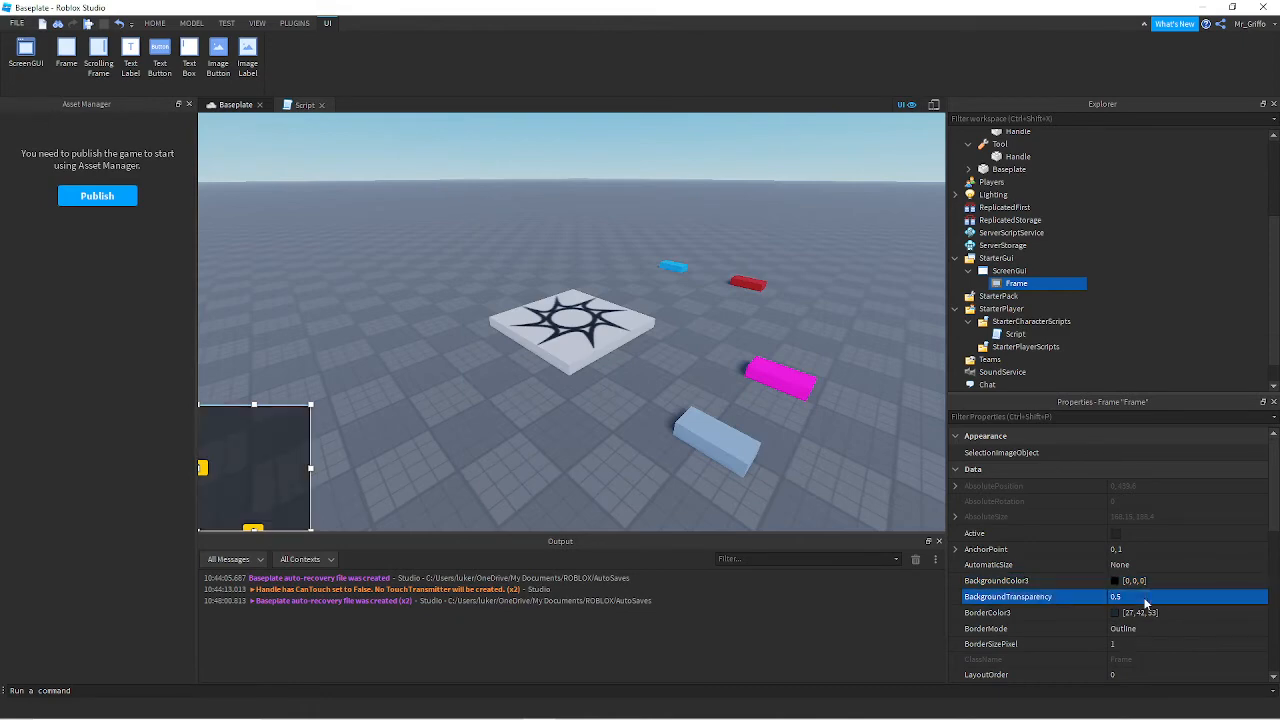
- Add a UICorner to the Frame and set its CornerRadius to 0.1, 0
left_click(1046, 284)
left_click(617, 234)
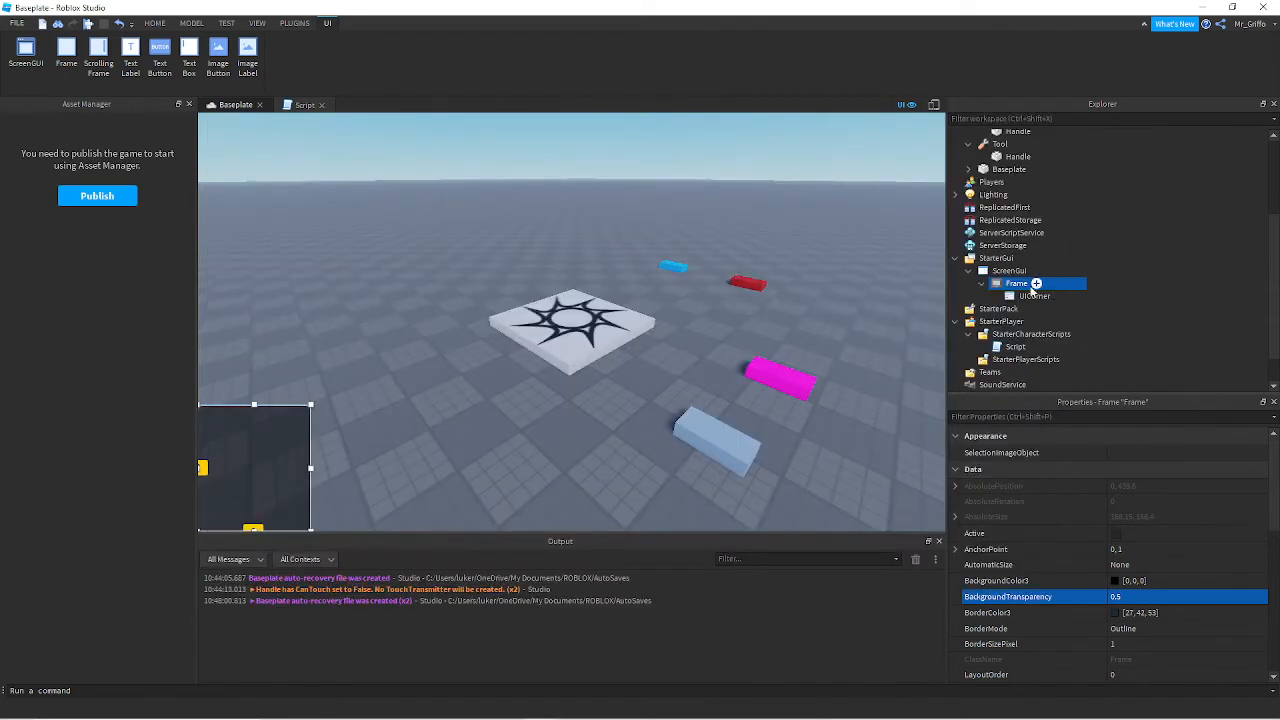
left_click(1035, 296)
left_click(1122, 454)
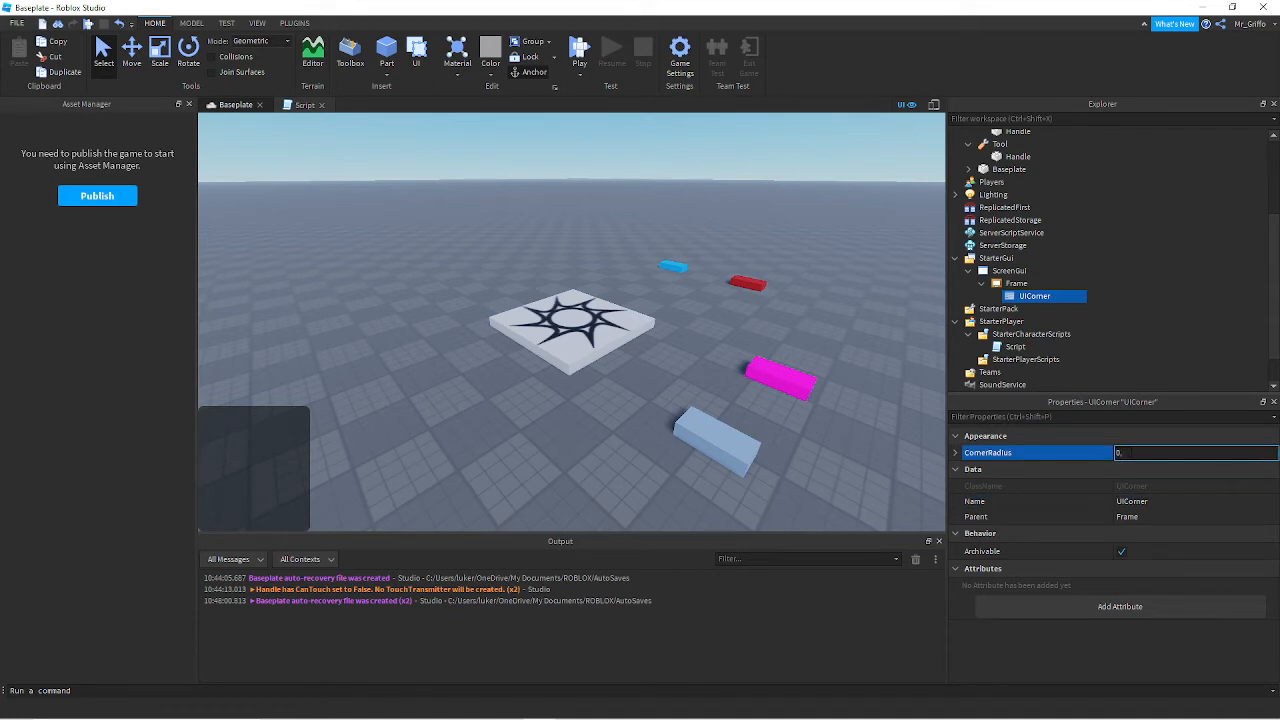
type("0")
type(".1")
key("Return")
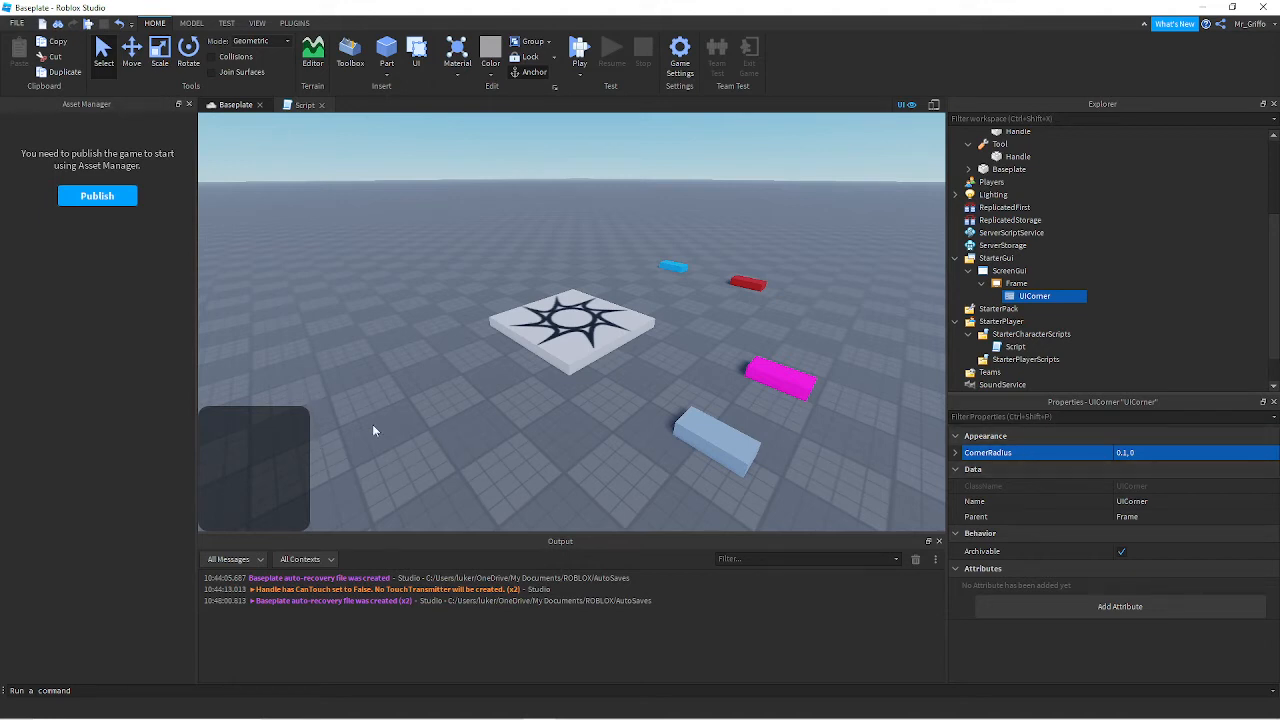
left_click(1130, 453)
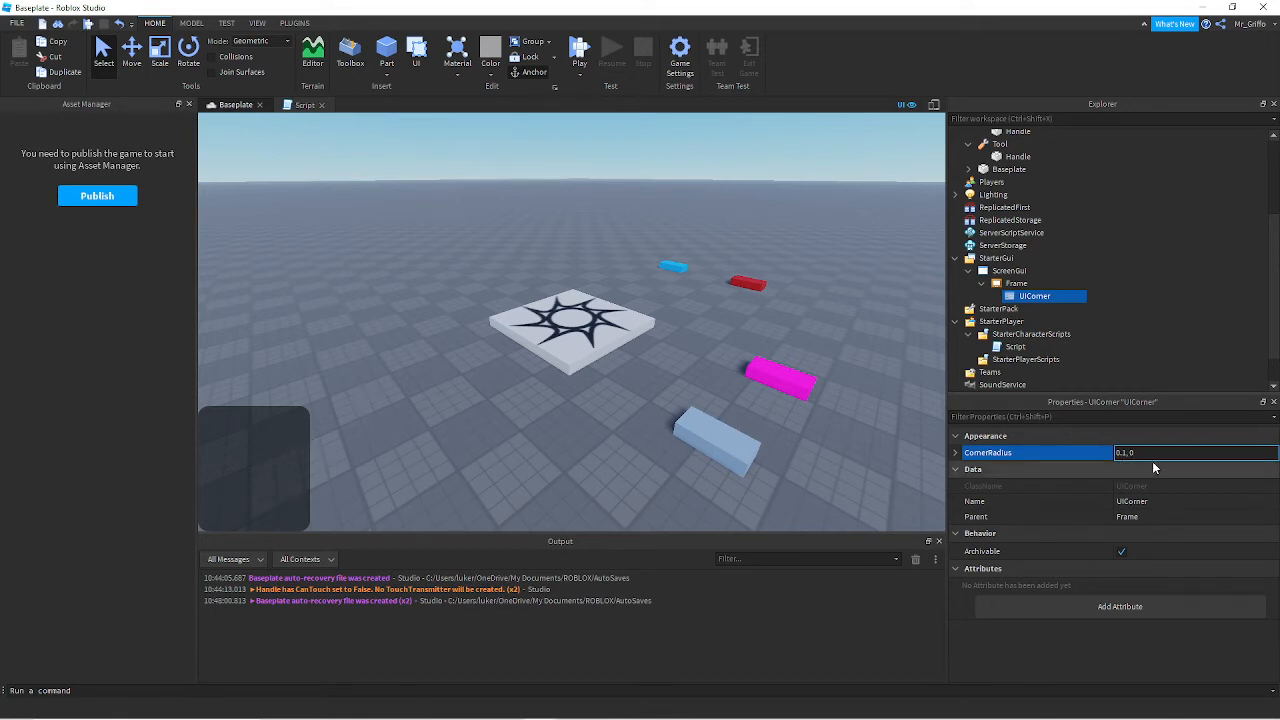
- Add a TextLabel inside the Frame
left_click(1036, 286)
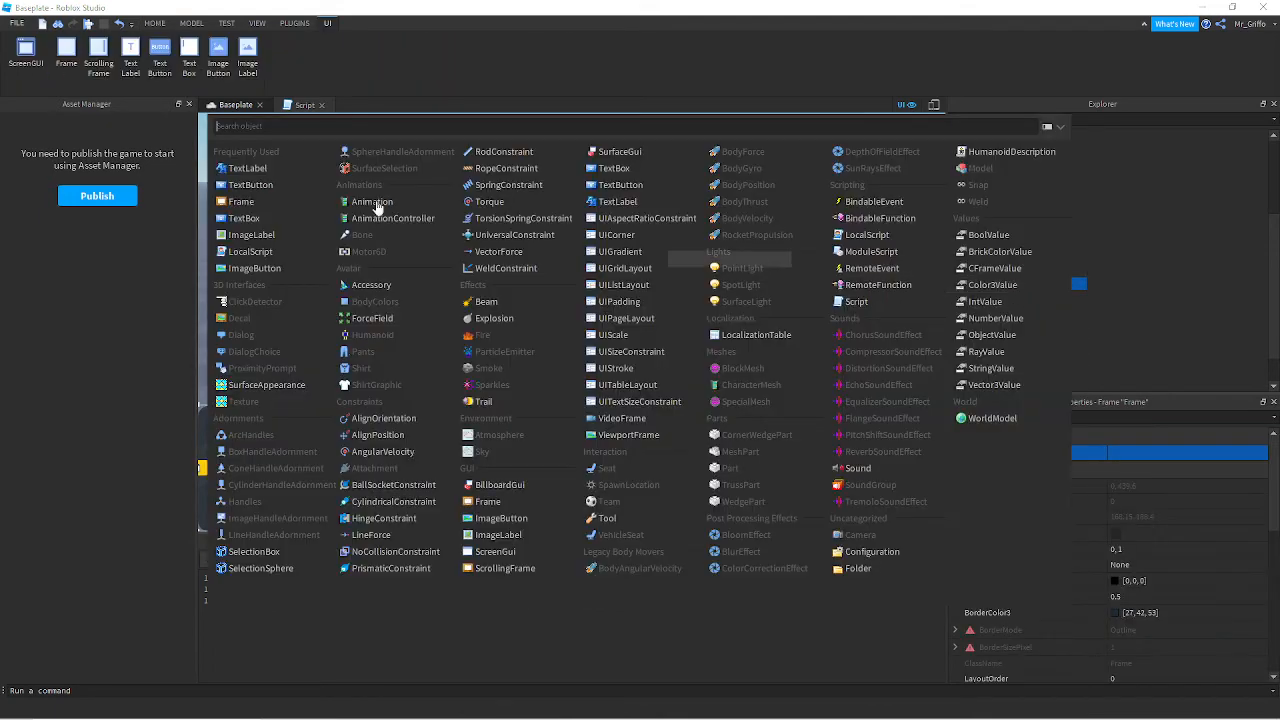
left_click(250, 170)
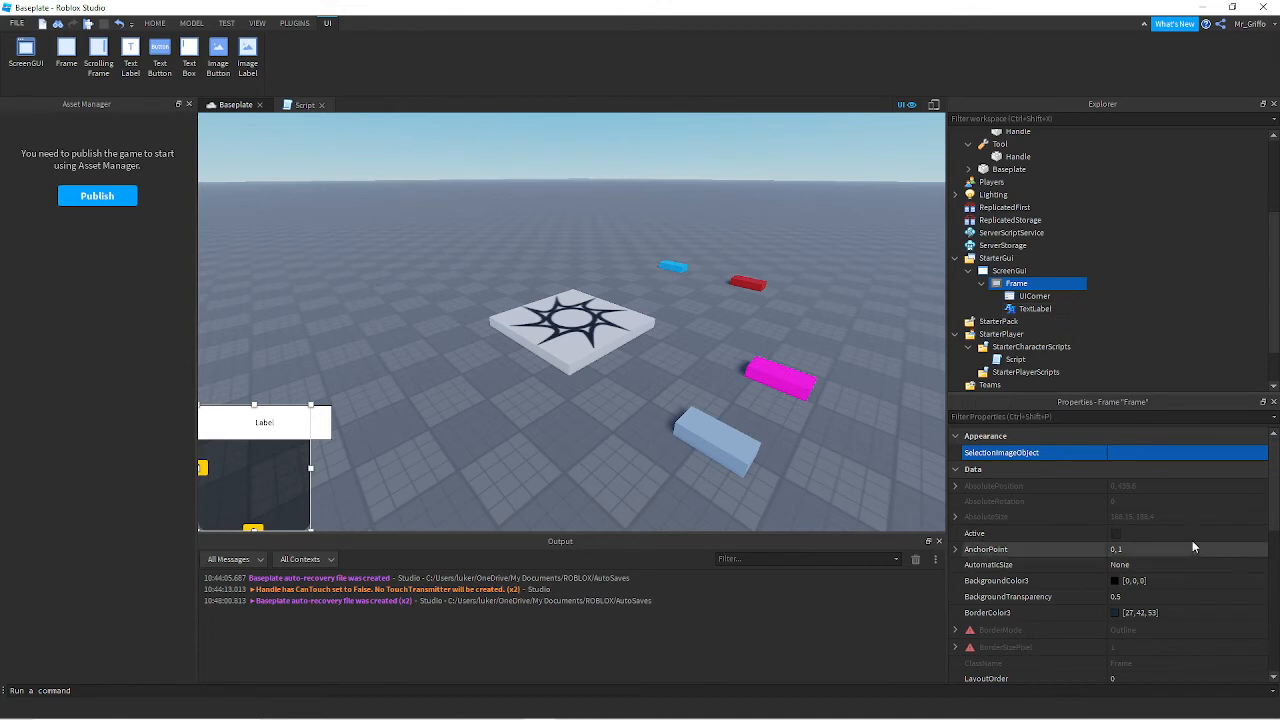
- Try a BackgroundTransparency of 1 on the Frame, and set it back to 0.5
scroll(1150, 579, "down", 1)
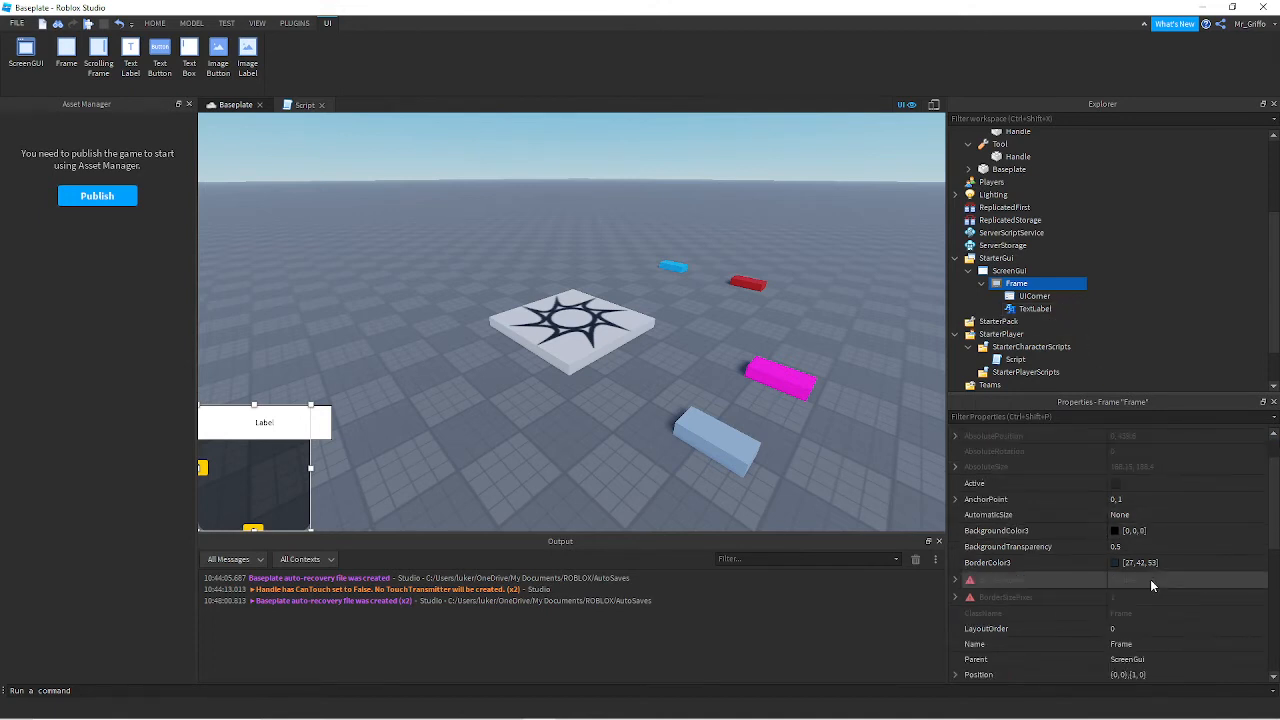
left_click(1150, 547)
type("0.")
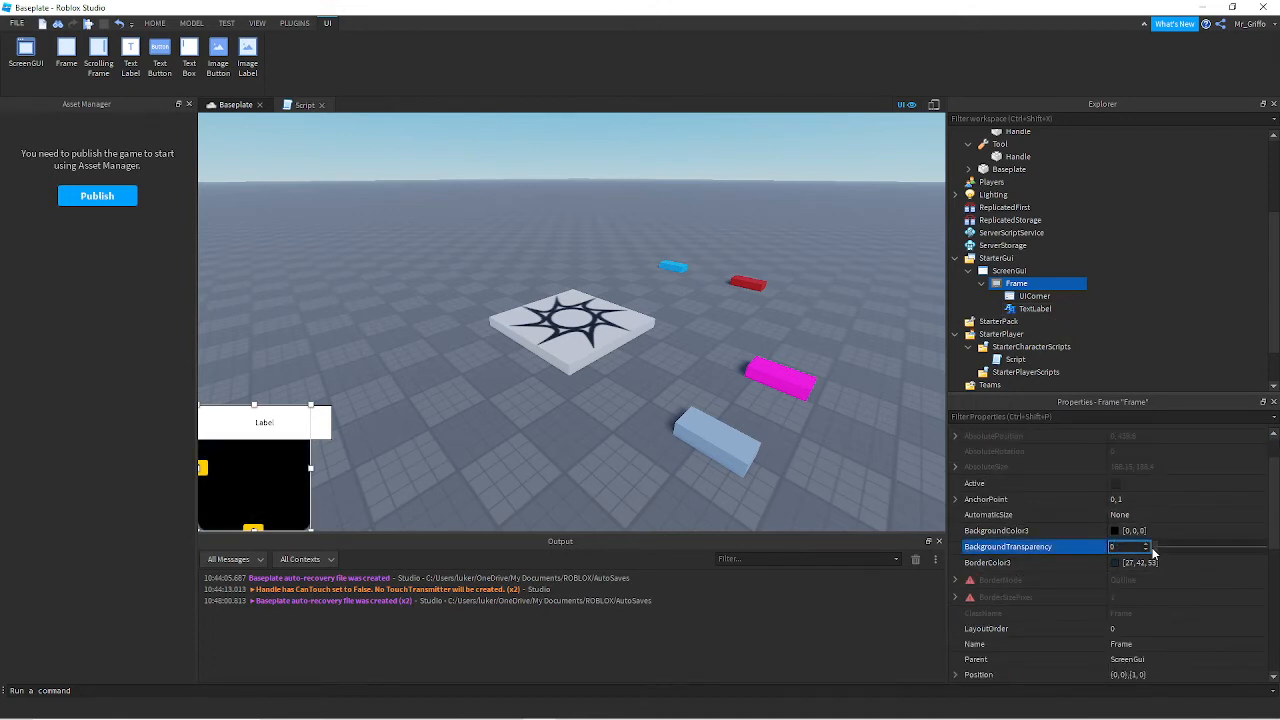
type("1")
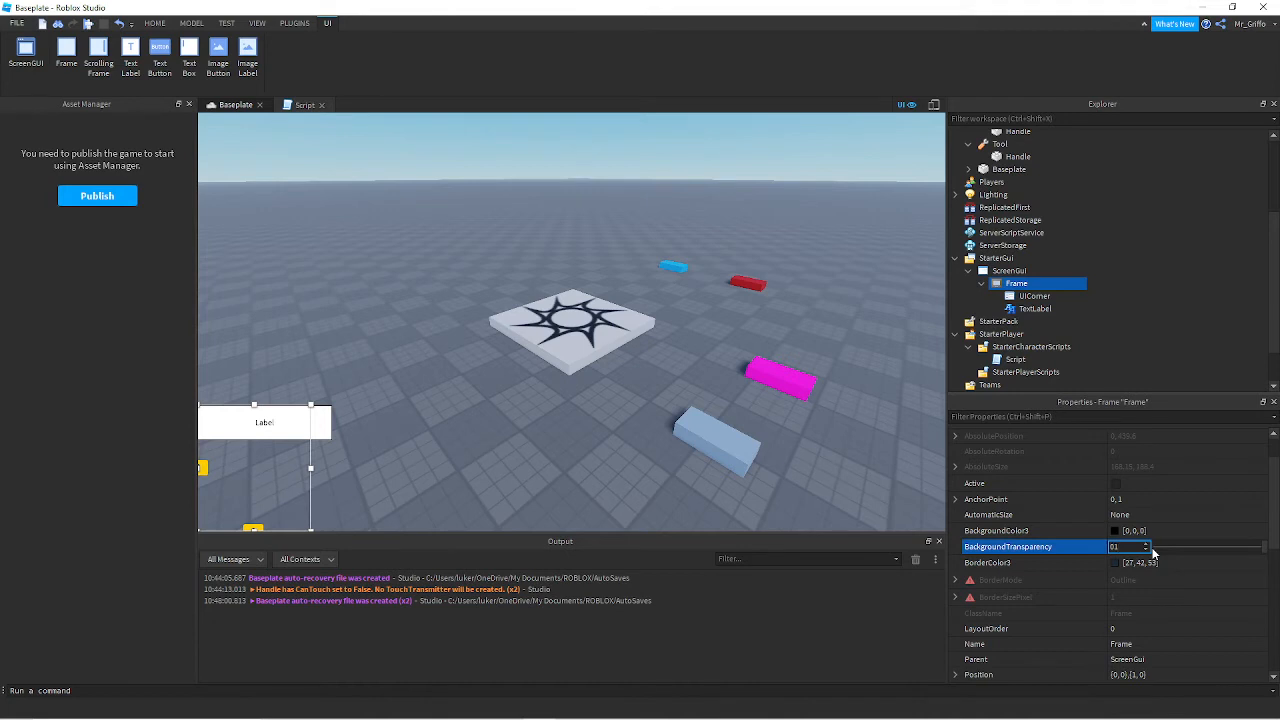
key("Return")
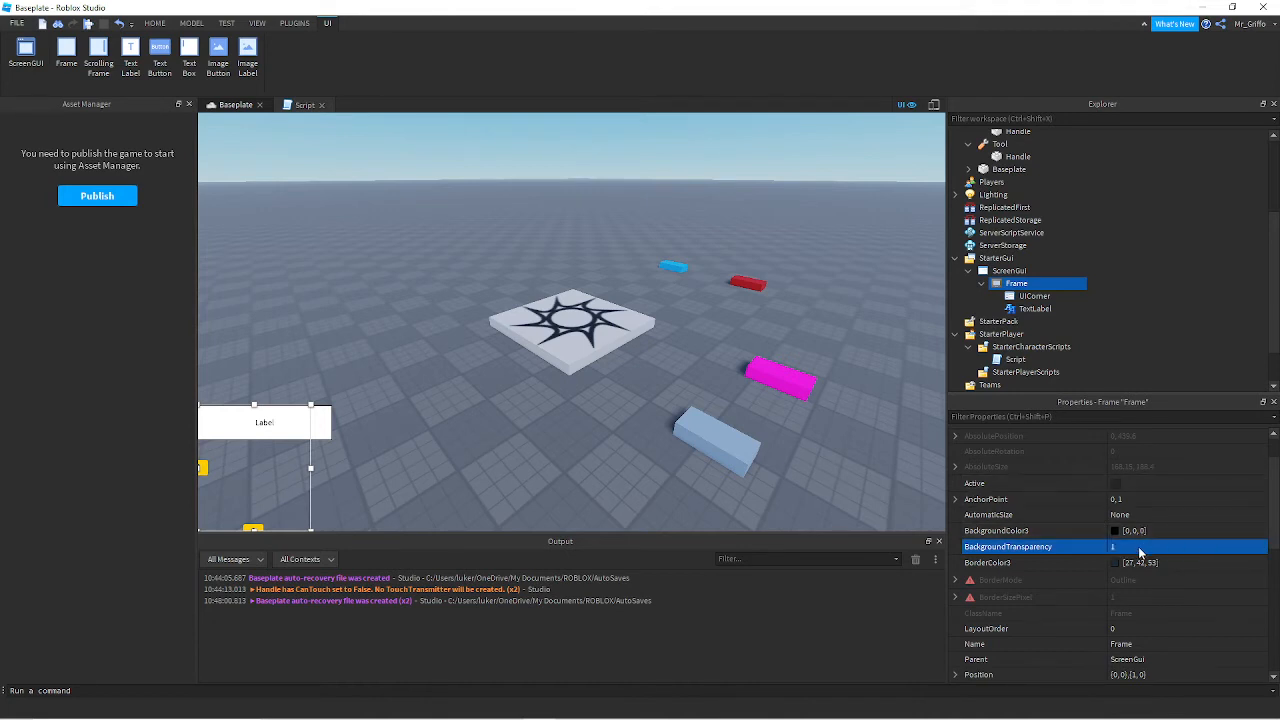
left_click(1133, 547)
type("0.5")
key("Return")
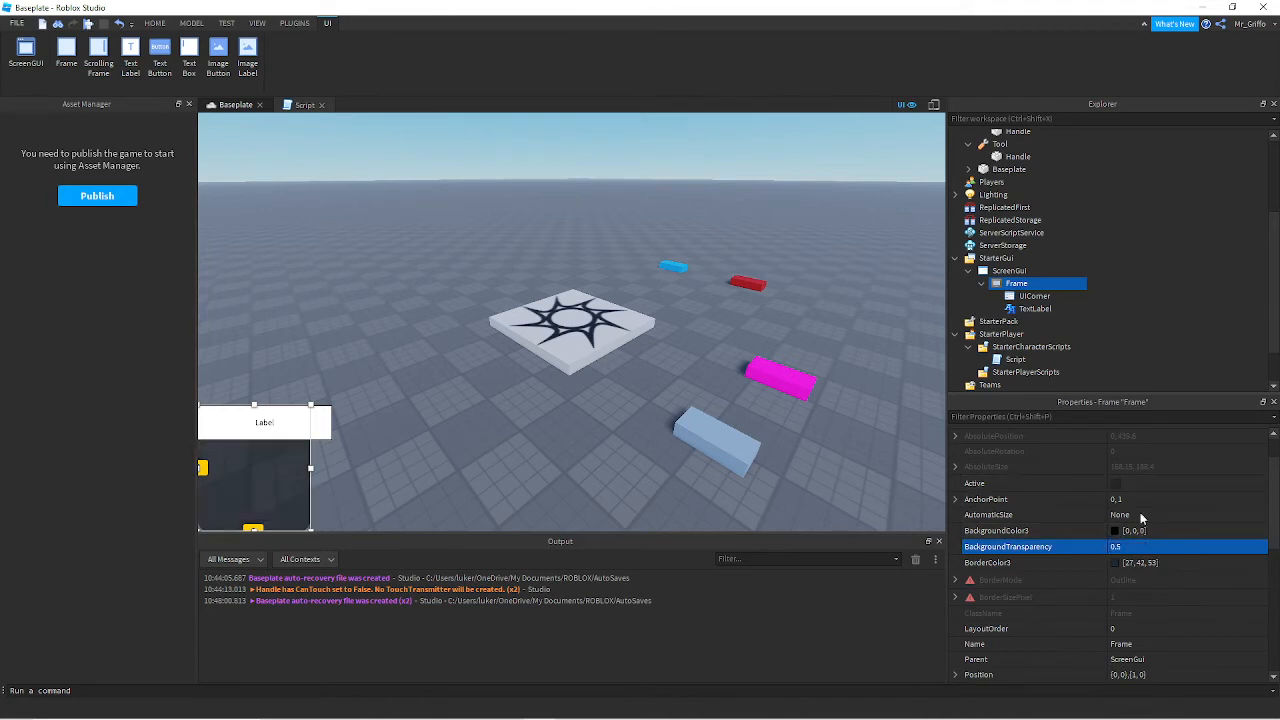
- Set the TextLabel's BackgroundTransparency to 1
left_click(1035, 309)
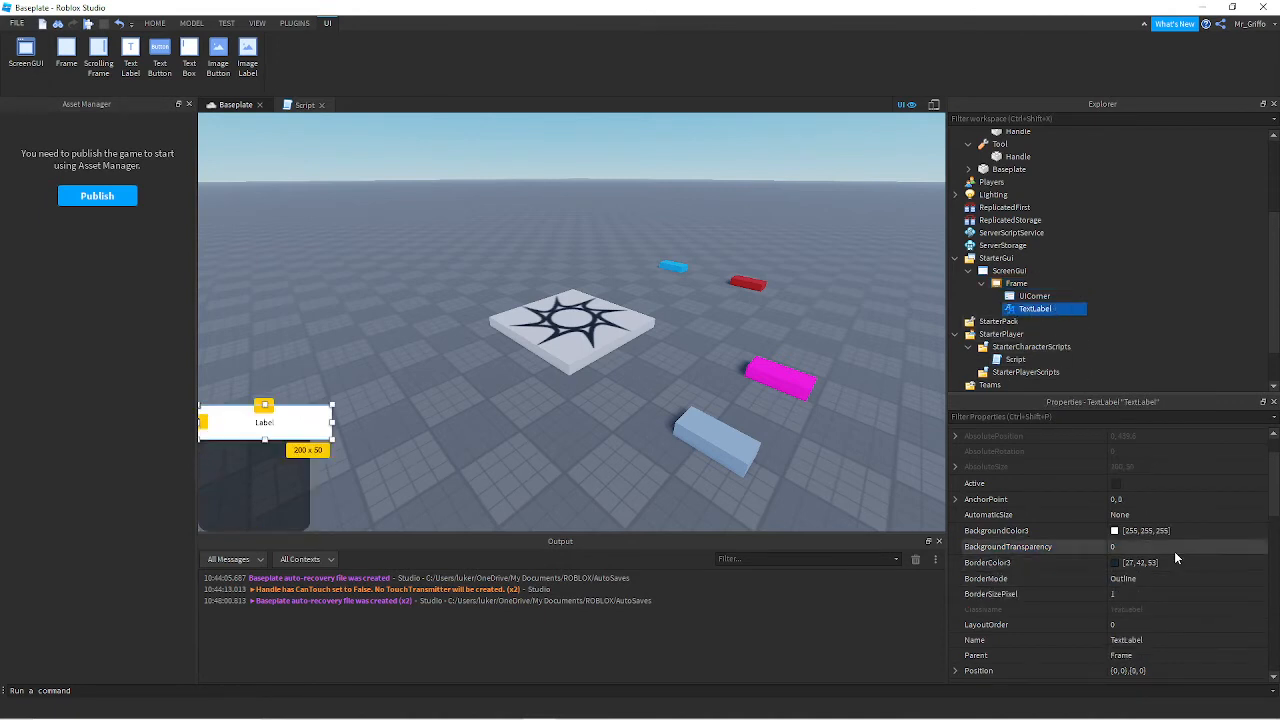
left_click(1122, 546)
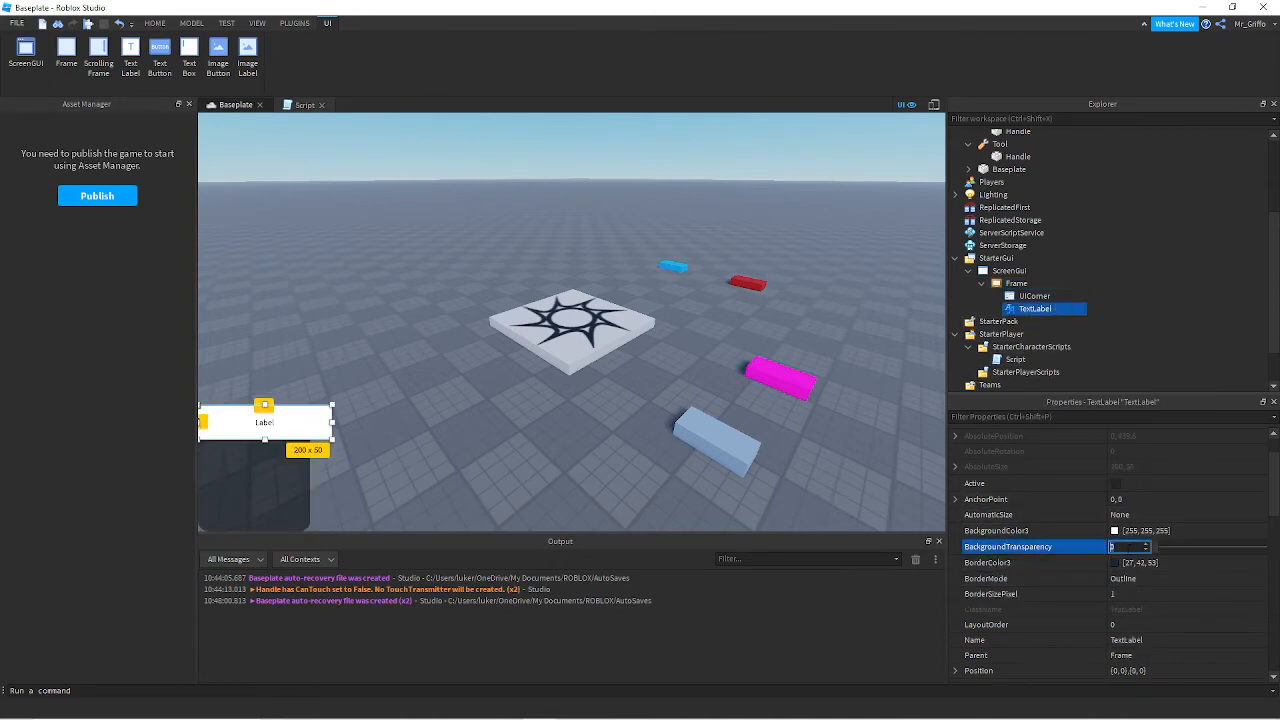
type("1")
key("Return")
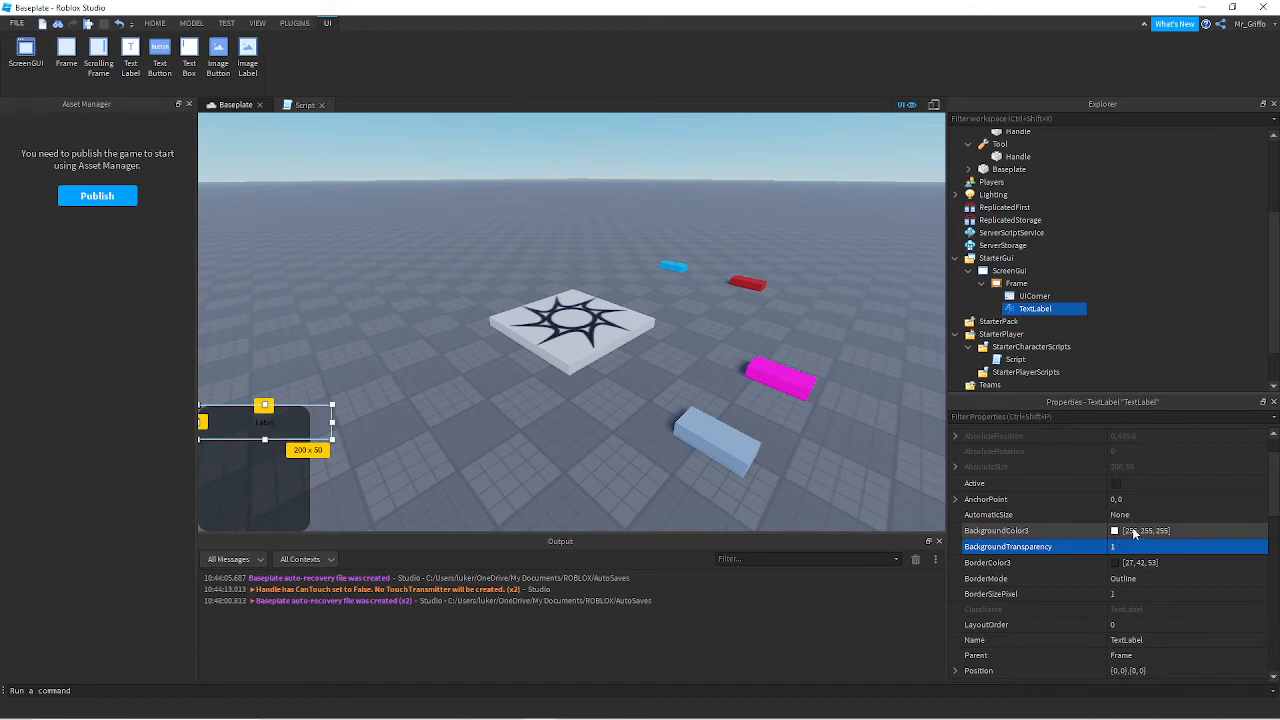
- Change the TextLabel's TextColor3 to white [255,255,255]
scroll(1160, 530, "down", 5)
scroll(1170, 509, "down", 8)
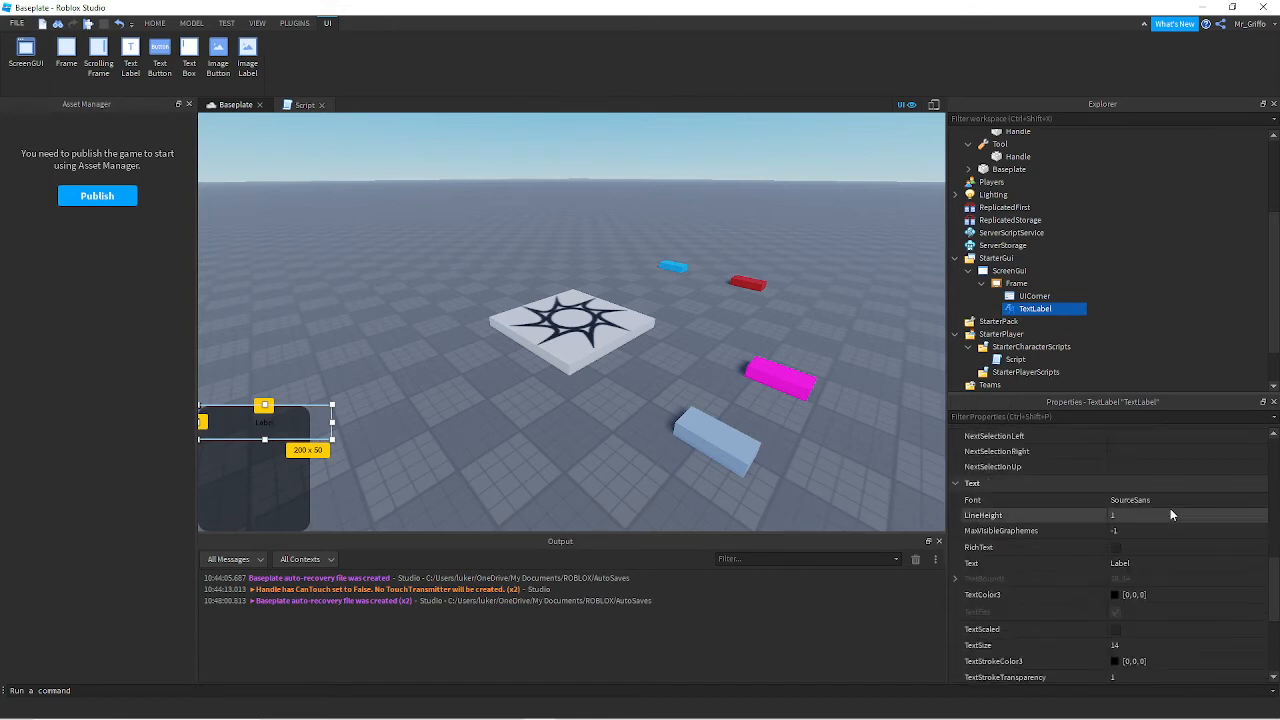
left_click(1115, 456)
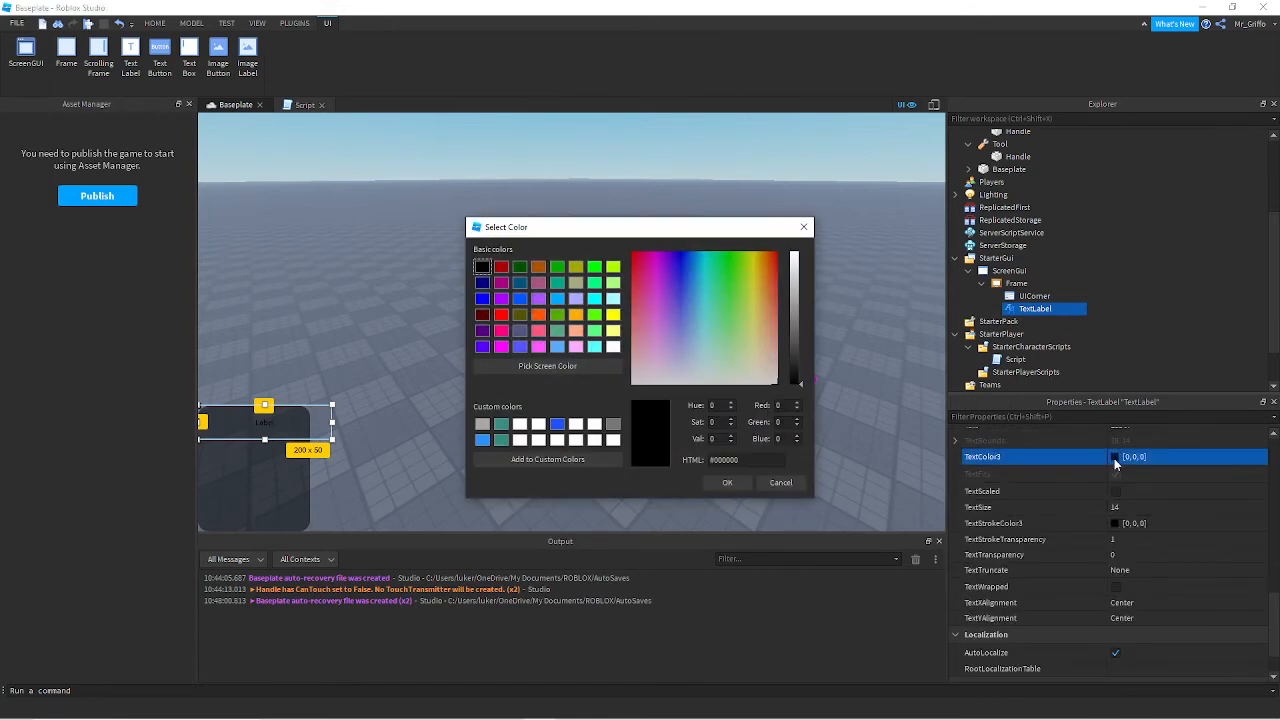
left_click_drag(800, 288, 800, 252)
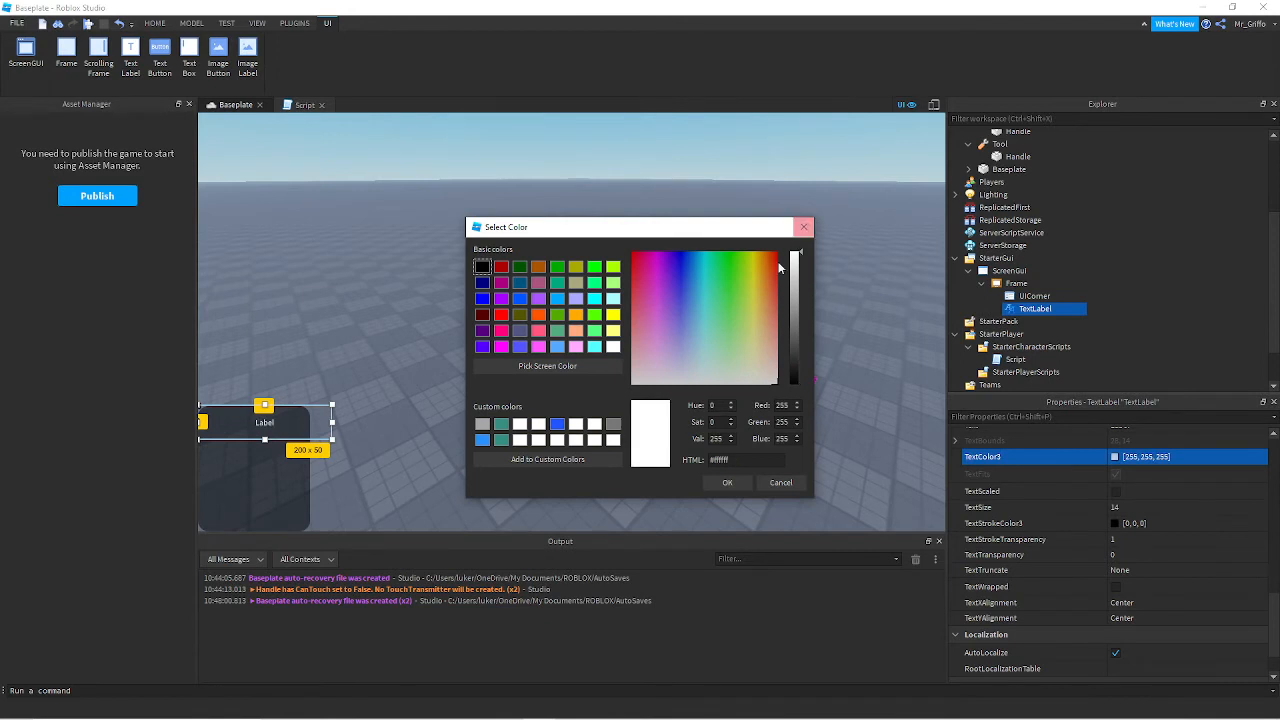
left_click(727, 482)
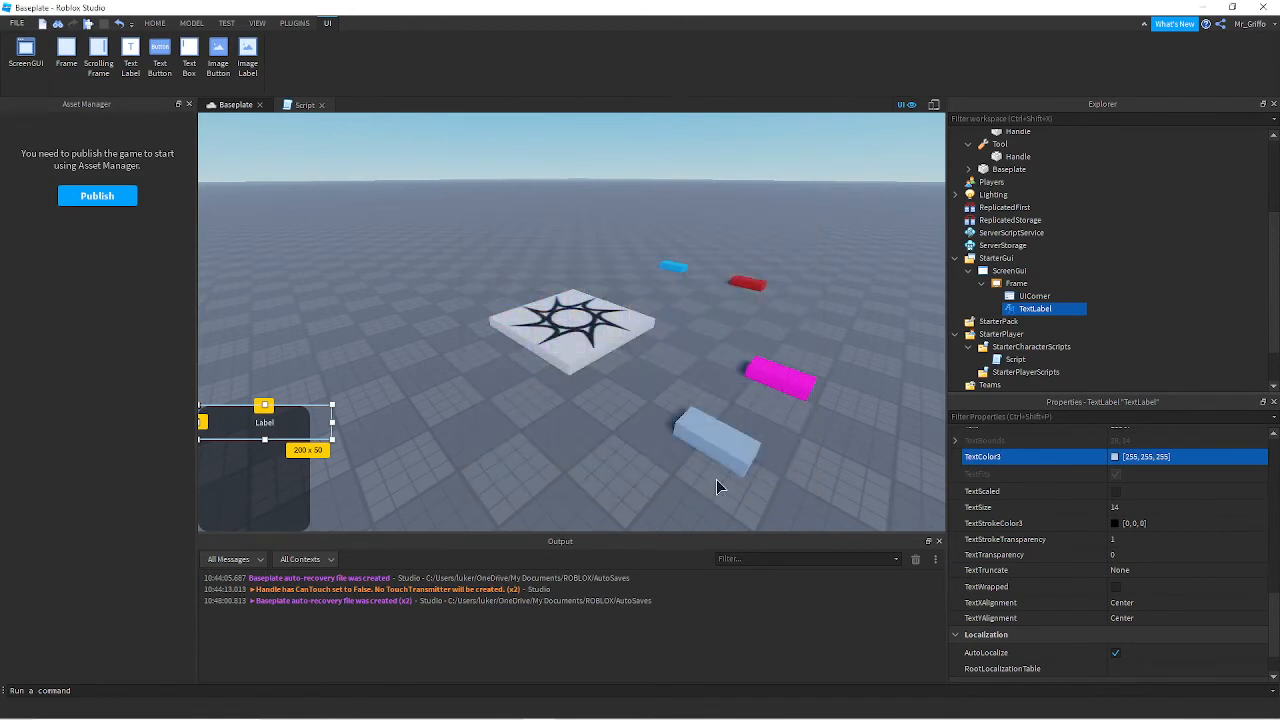
- Set the TextLabel's TextStrokeTransparency to 0 and enable TextScaled
left_click(1128, 535)
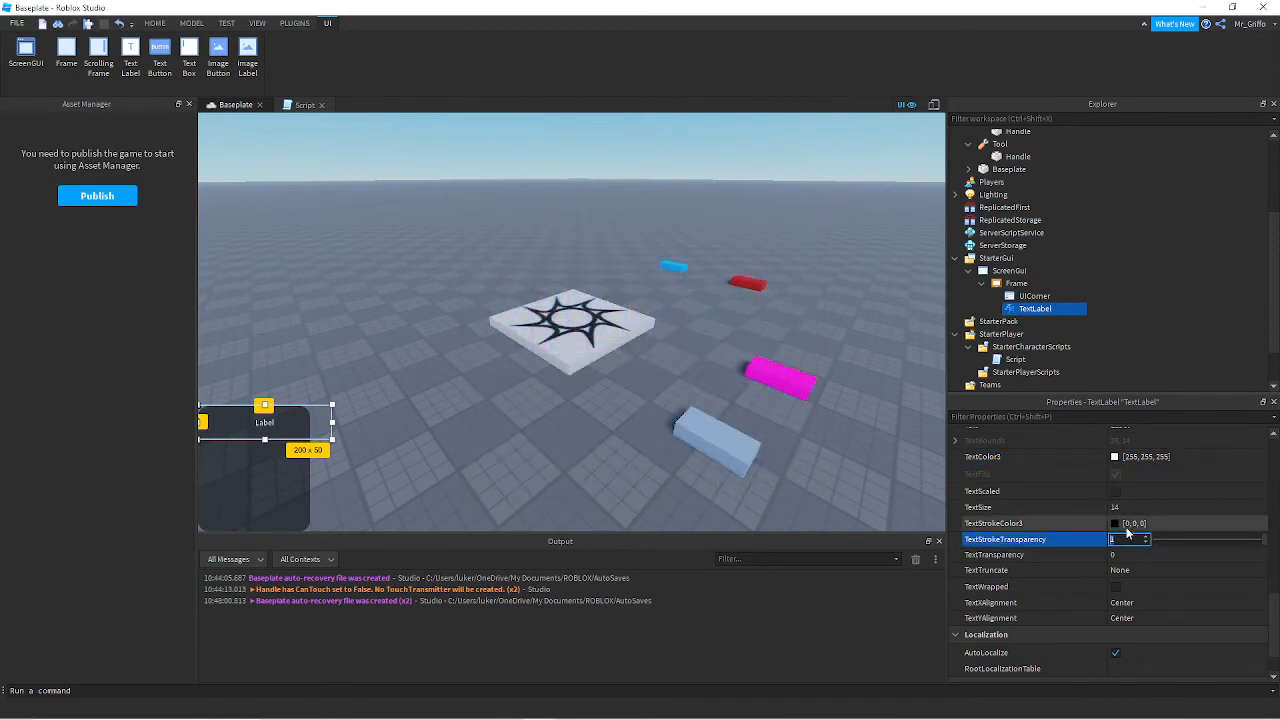
type("0")
key("Return")
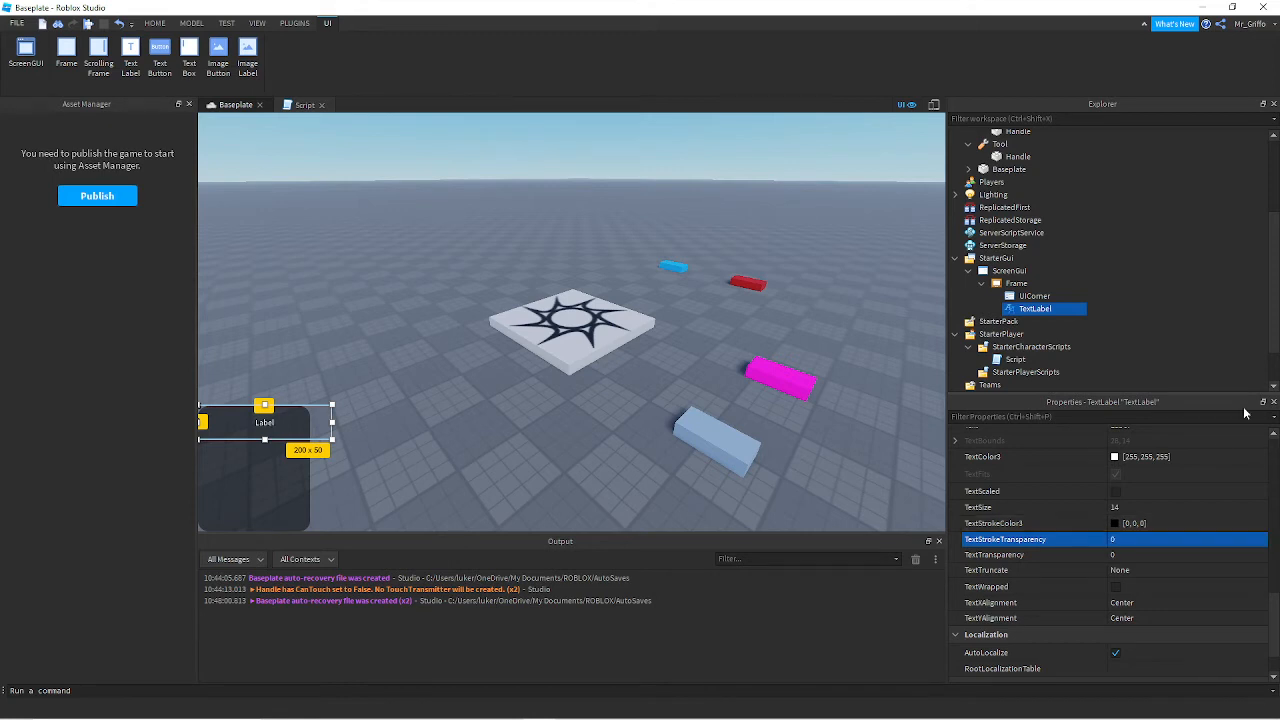
scroll(1130, 535, "down", 2)
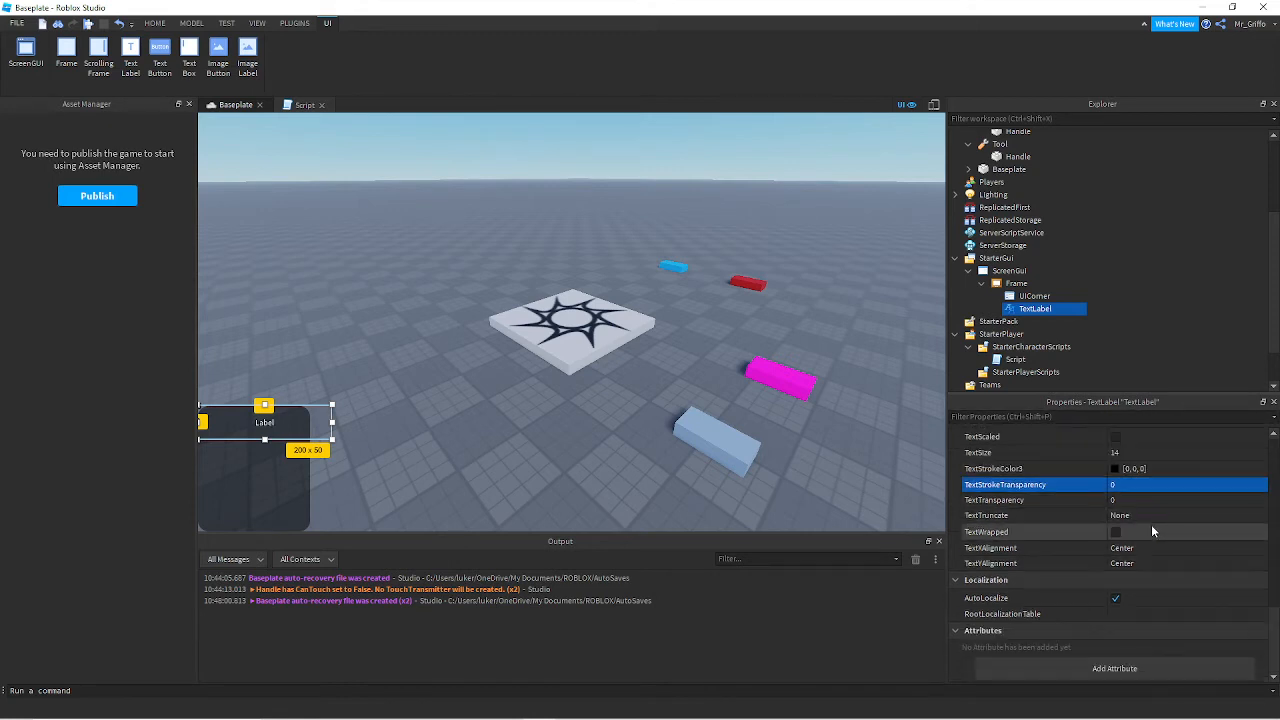
scroll(1151, 524, "up", 3)
left_click(1115, 529)
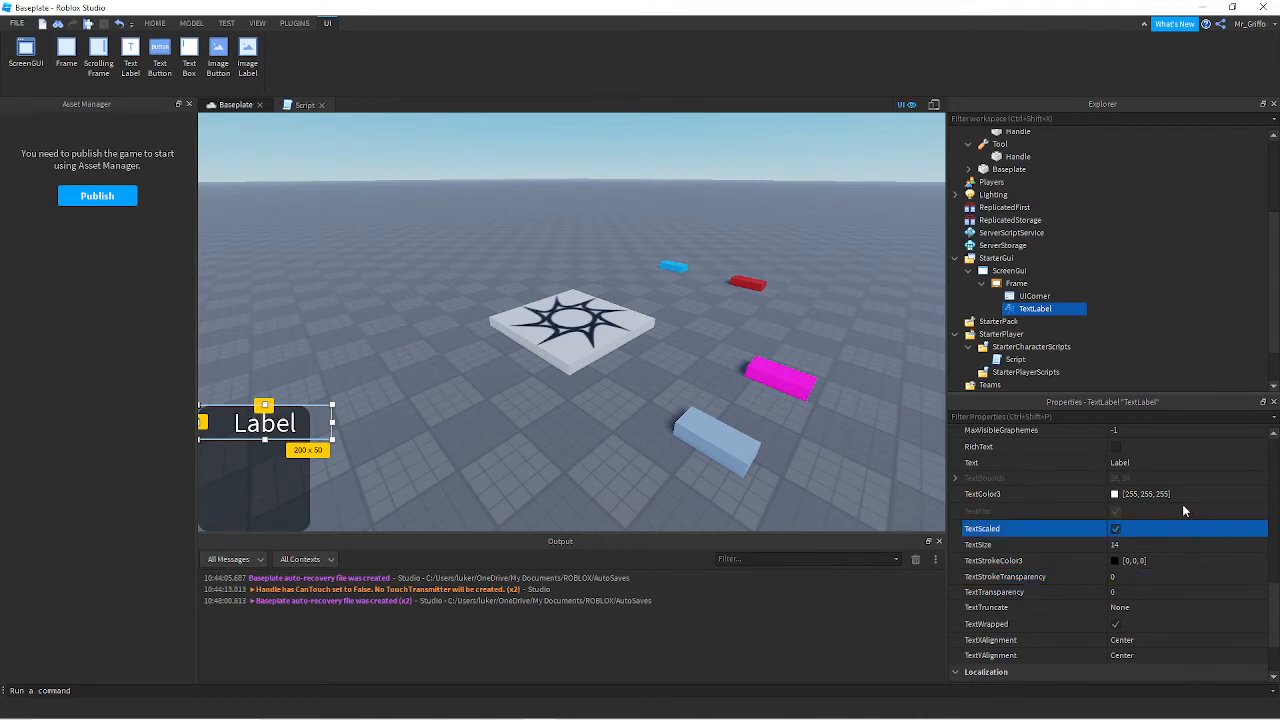
- Set the TextLabel's Size to {1, 0},{0.2, 0} so it spans the Frame's full width
scroll(1185, 500, "up", 3)
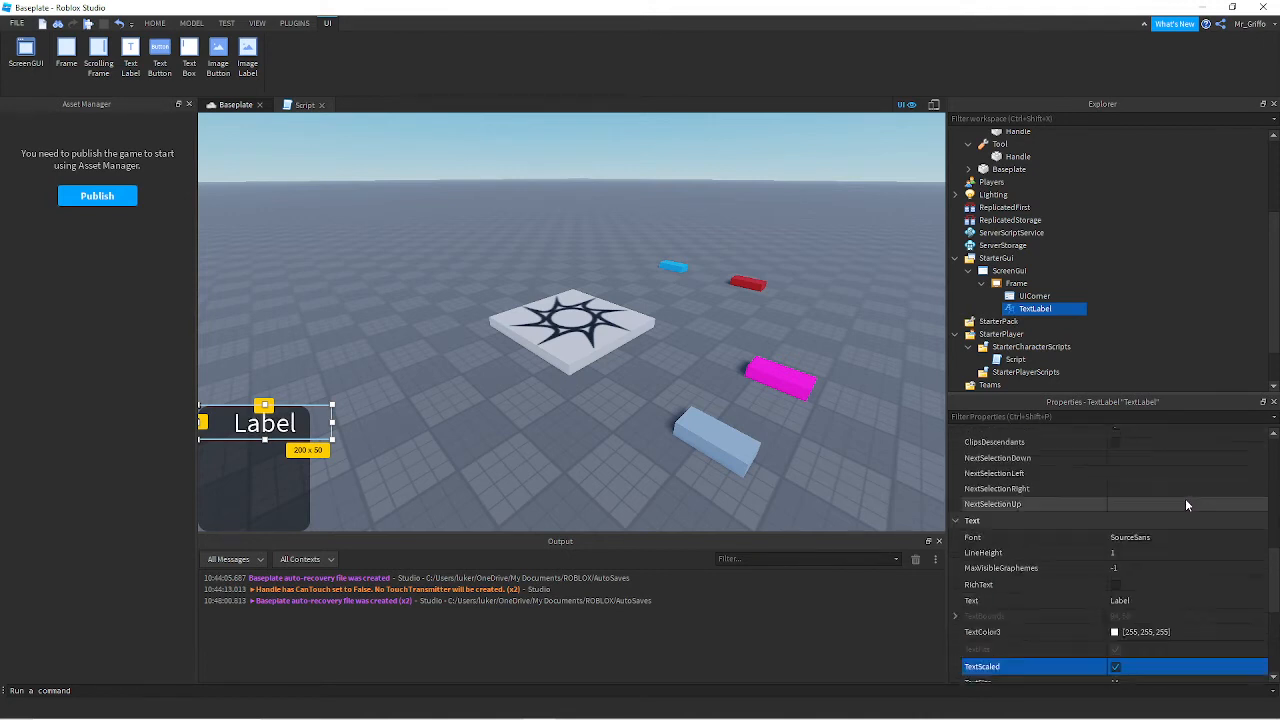
scroll(1185, 498, "up", 3)
left_click(1171, 481)
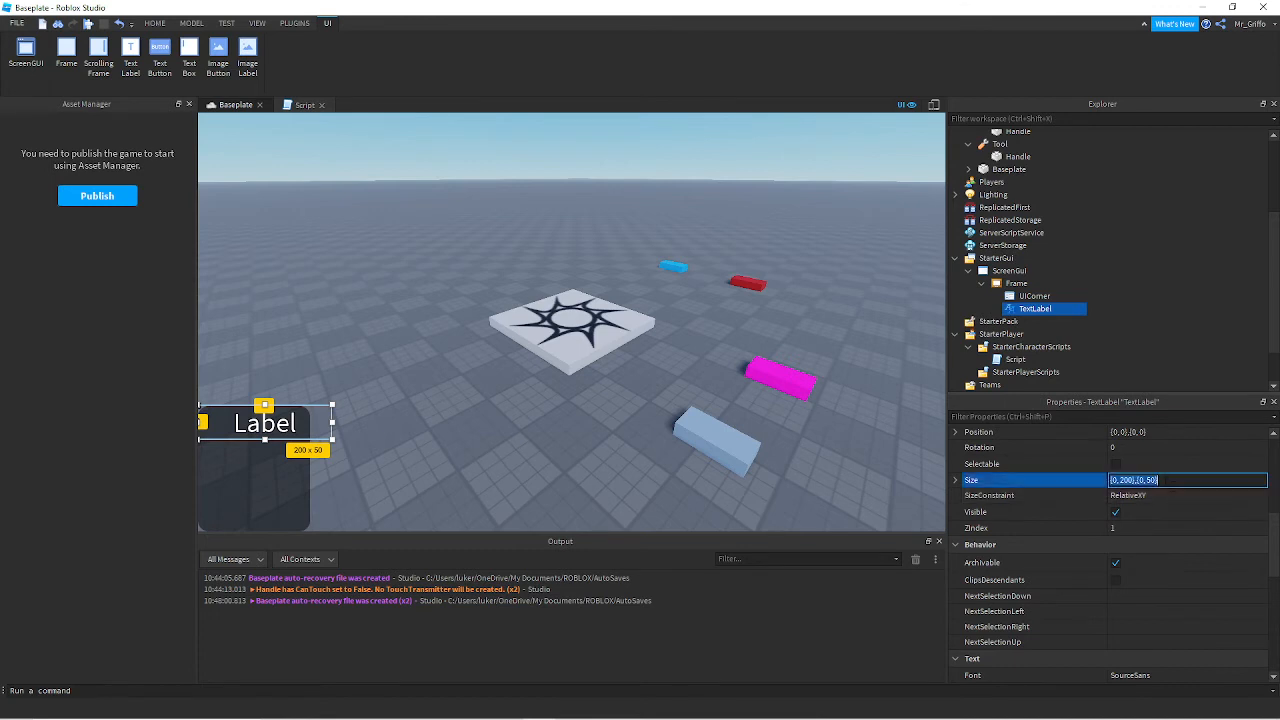
type("1")
key("Return")
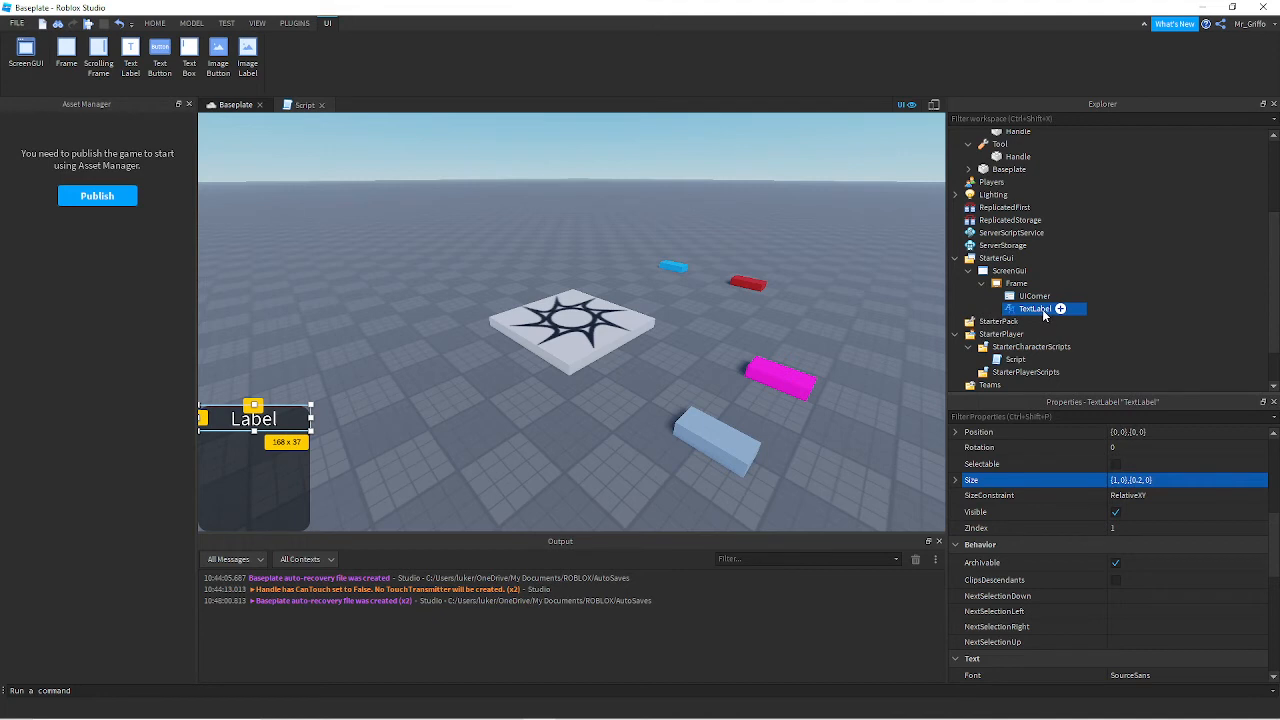
- Duplicate the TextLabel and set the copy's Position to {0, 0},{0.2, 0}, directly below the first label
scroll(1200, 480, "up", 1)
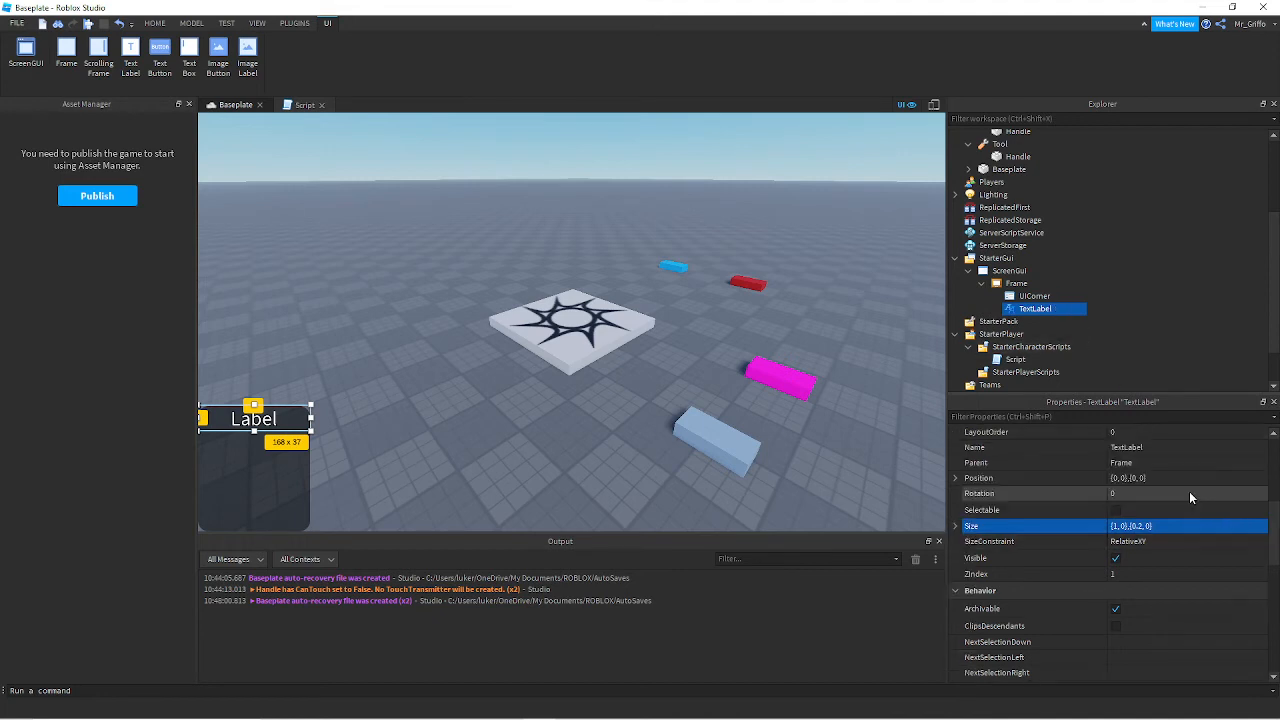
left_click(1066, 309)
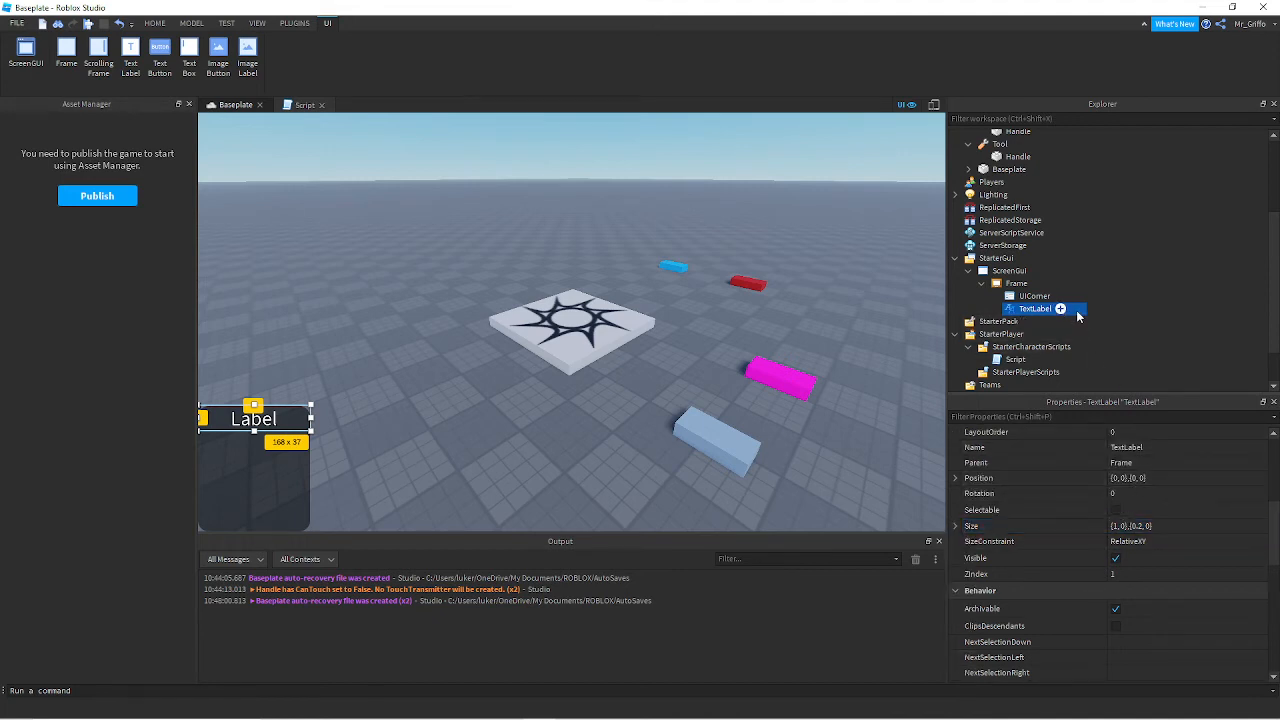
key("ctrl+d")
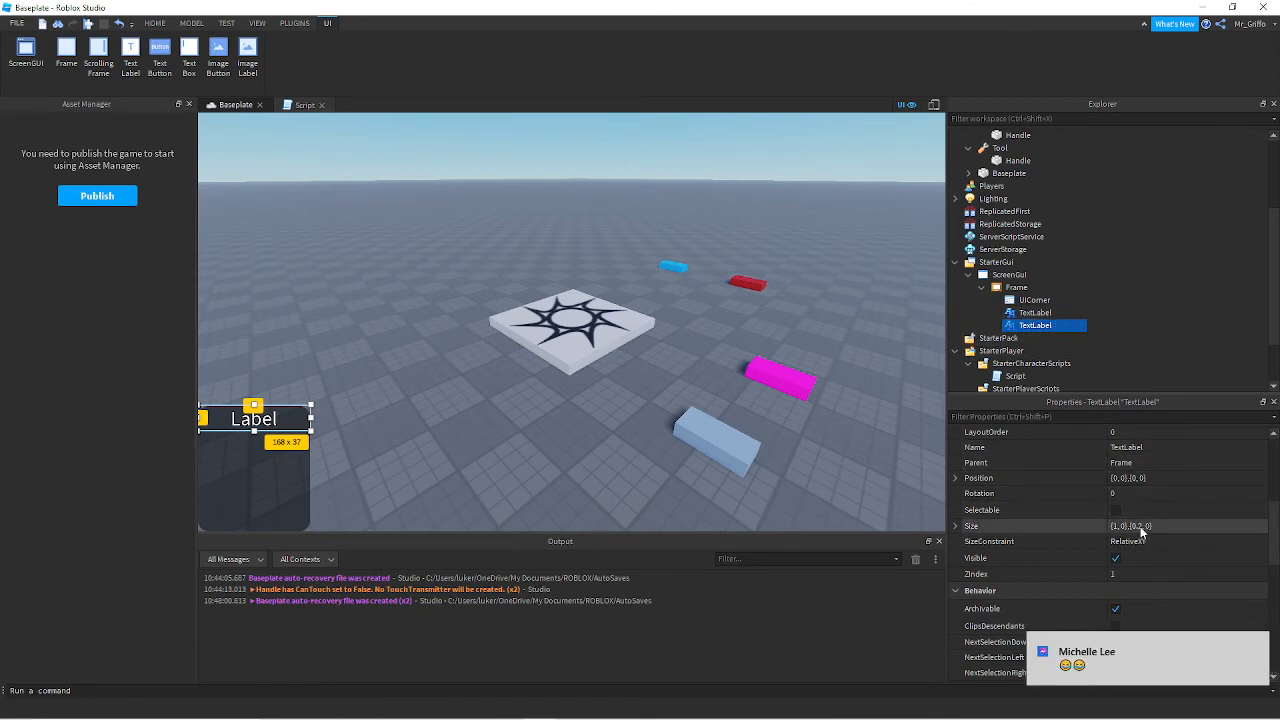
left_click(1140, 479)
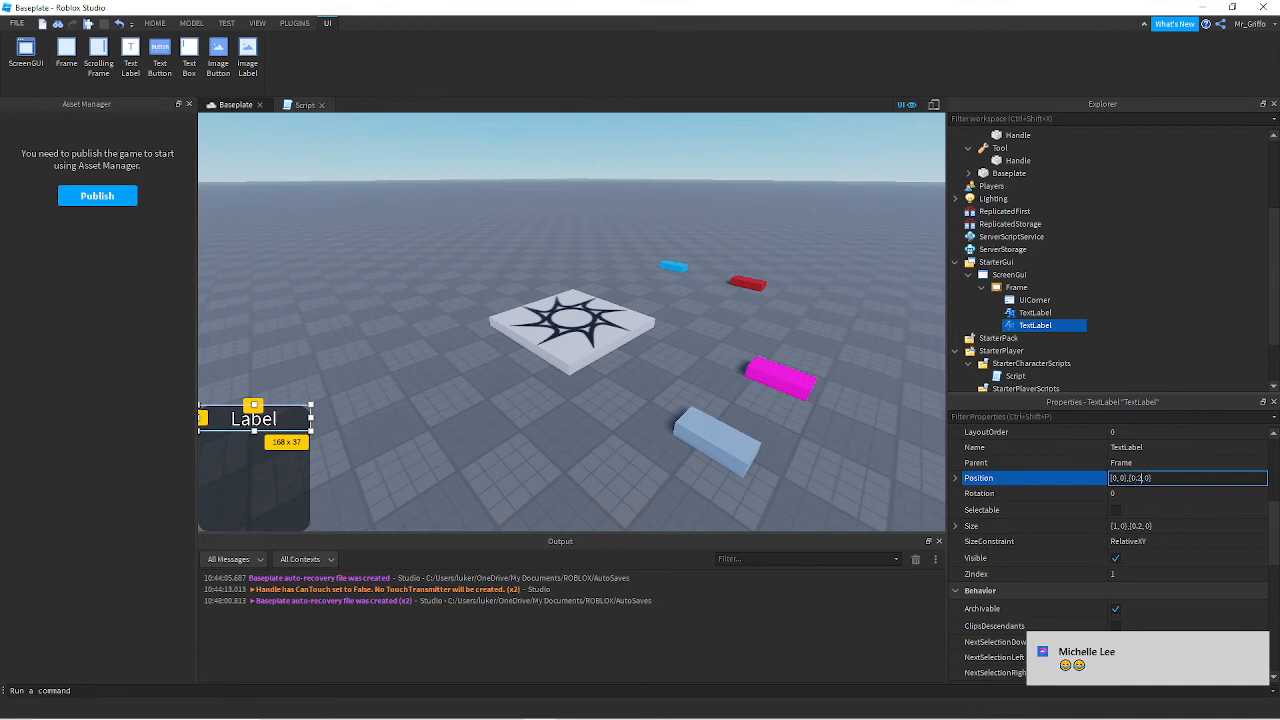
key("Return")
- Duplicate the second TextLabel and set the new copy's Position to {0, 0},{0.4, 0}
key("ctrl+d")
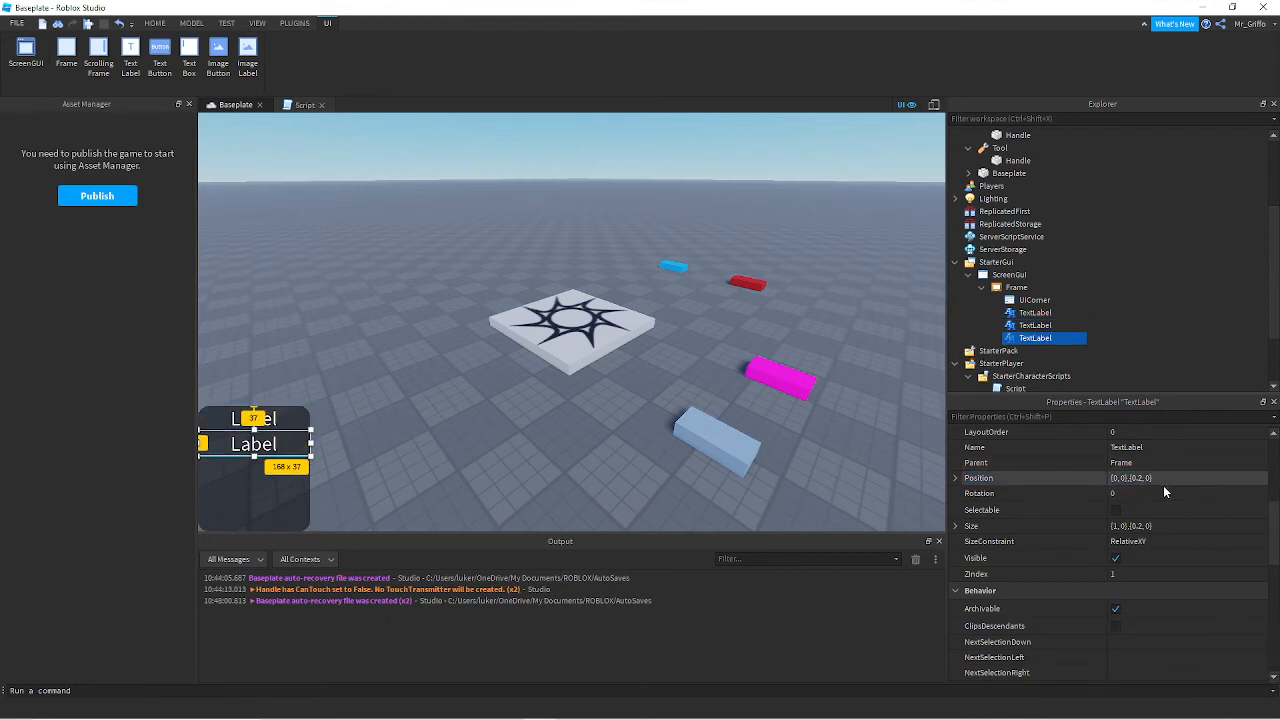
left_click(1141, 480)
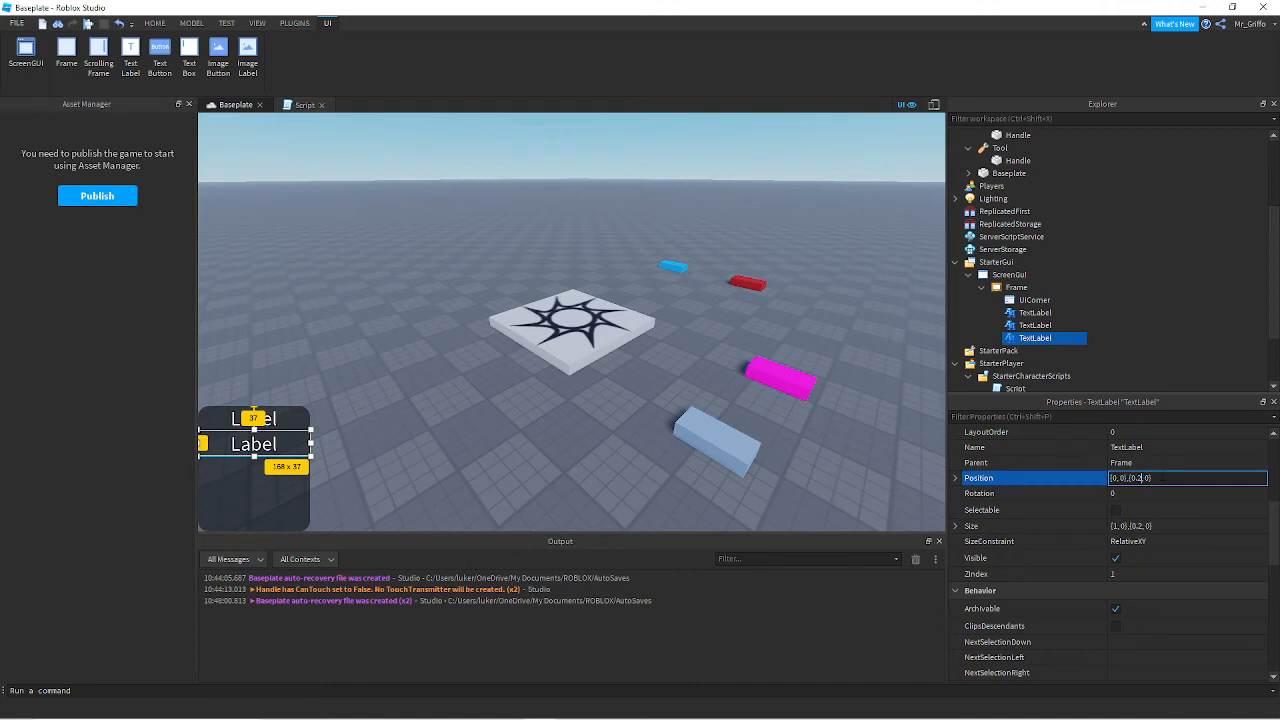
key("Return")
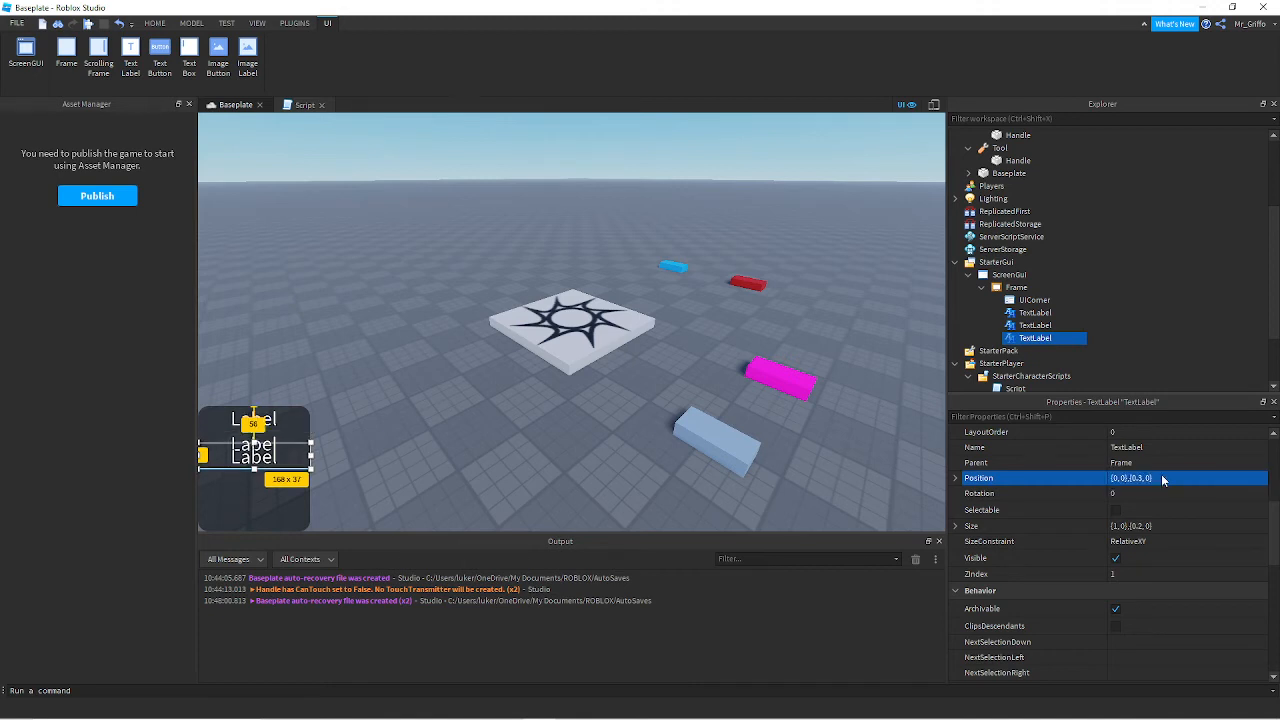
left_click(1145, 480)
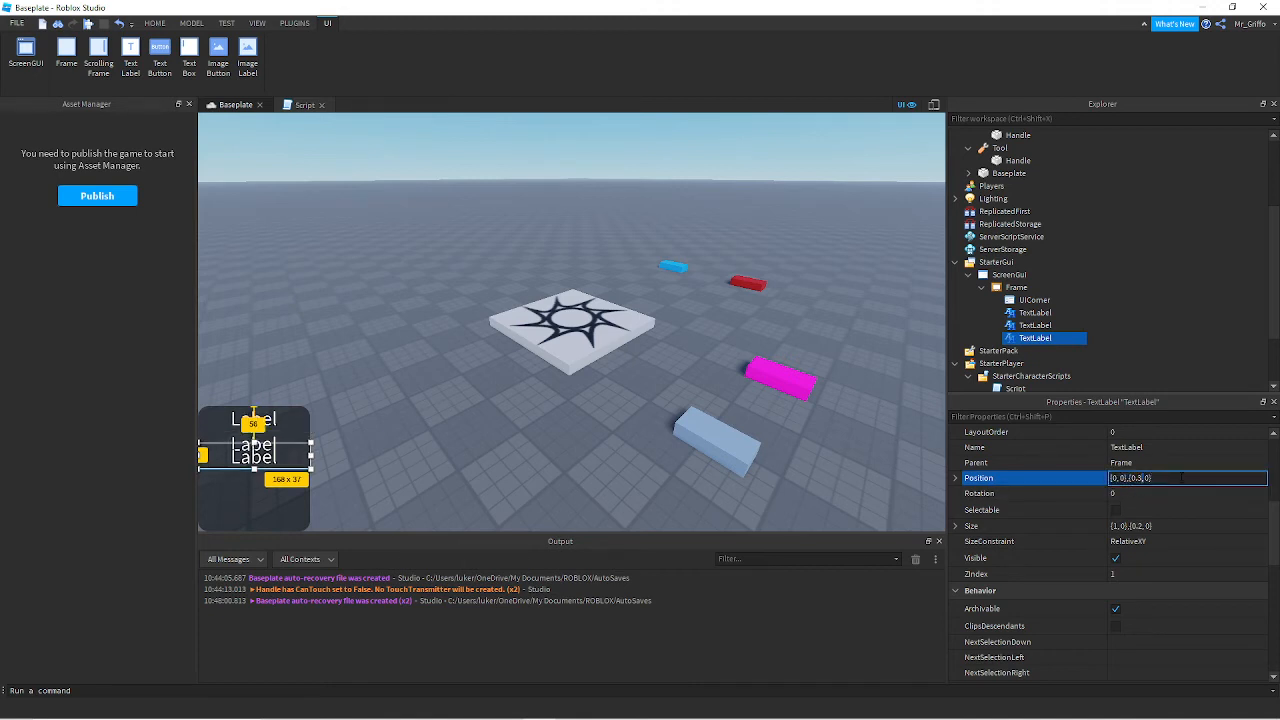
type("4")
key("Return")
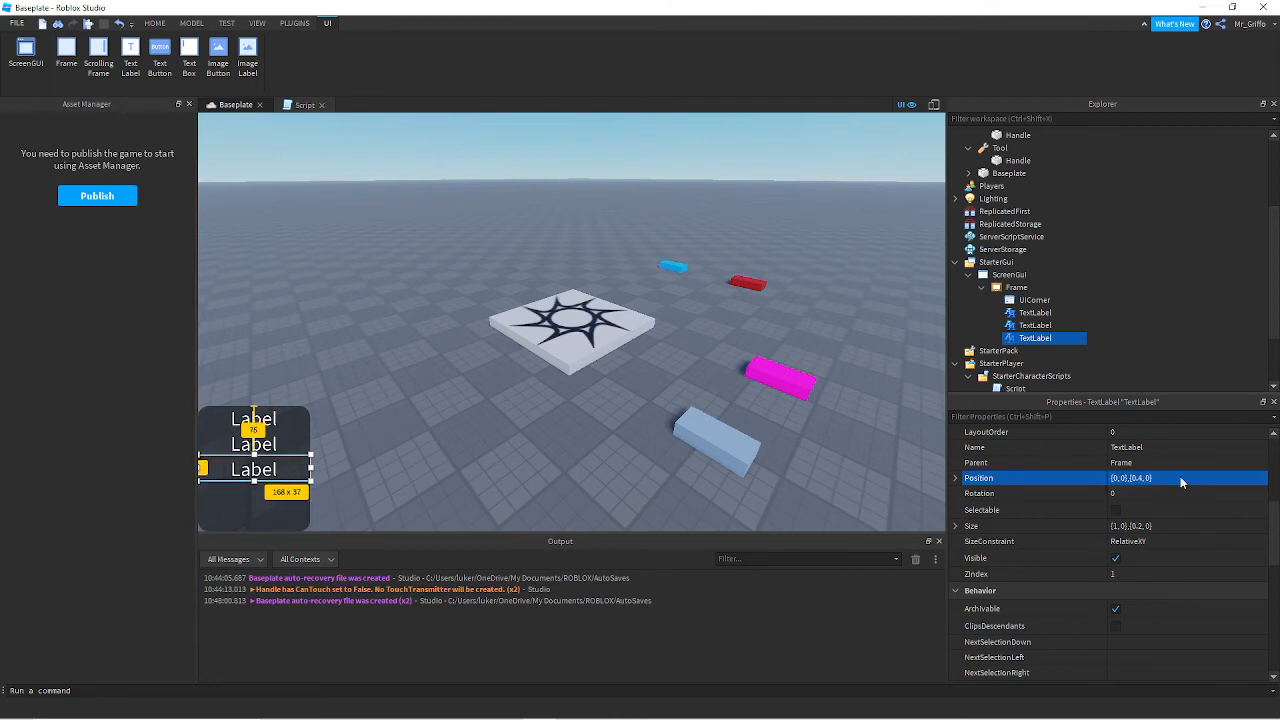
- Duplicate the third TextLabel inside the Frame
key("ctrl+d")
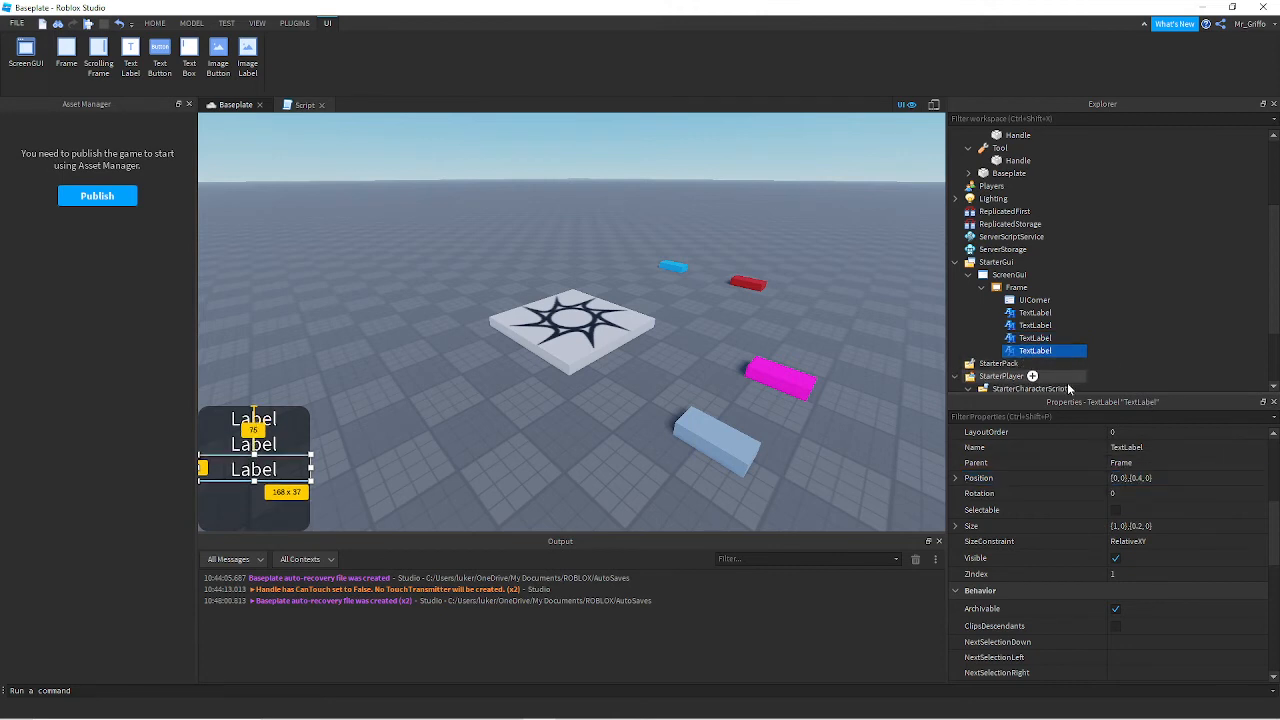
left_click(1143, 531)
left_click(1233, 527)
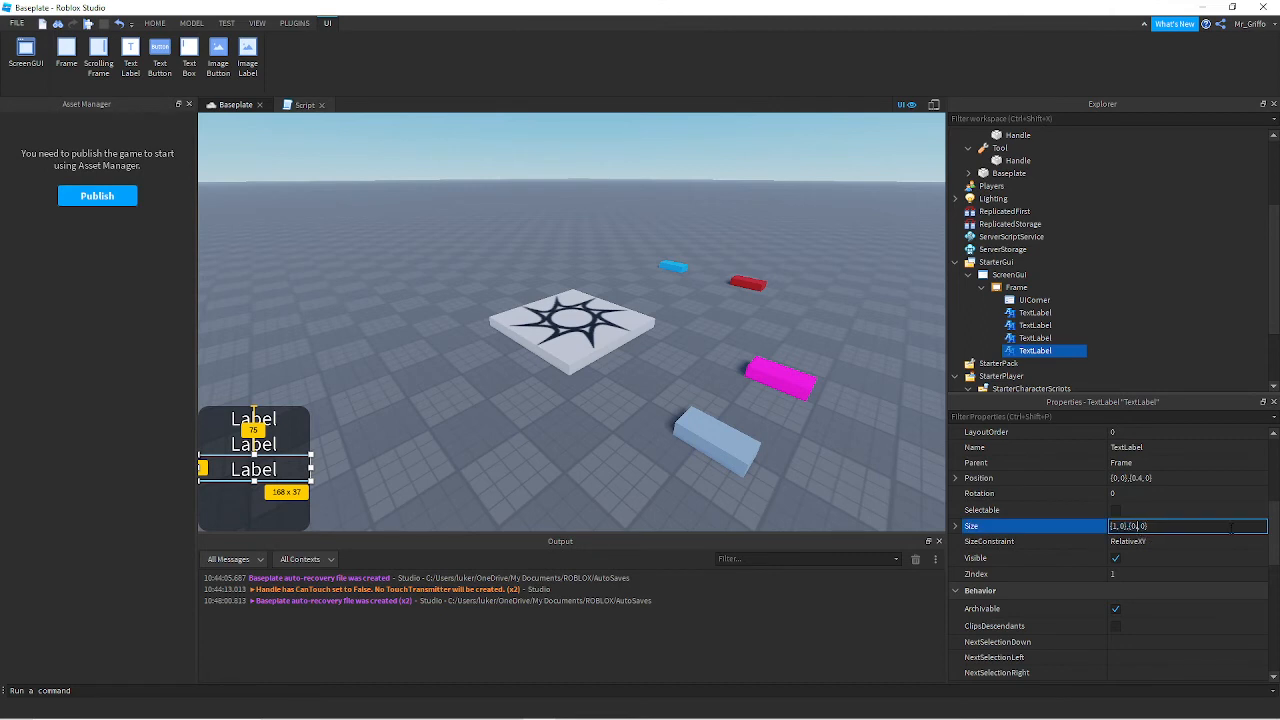
key("Return")
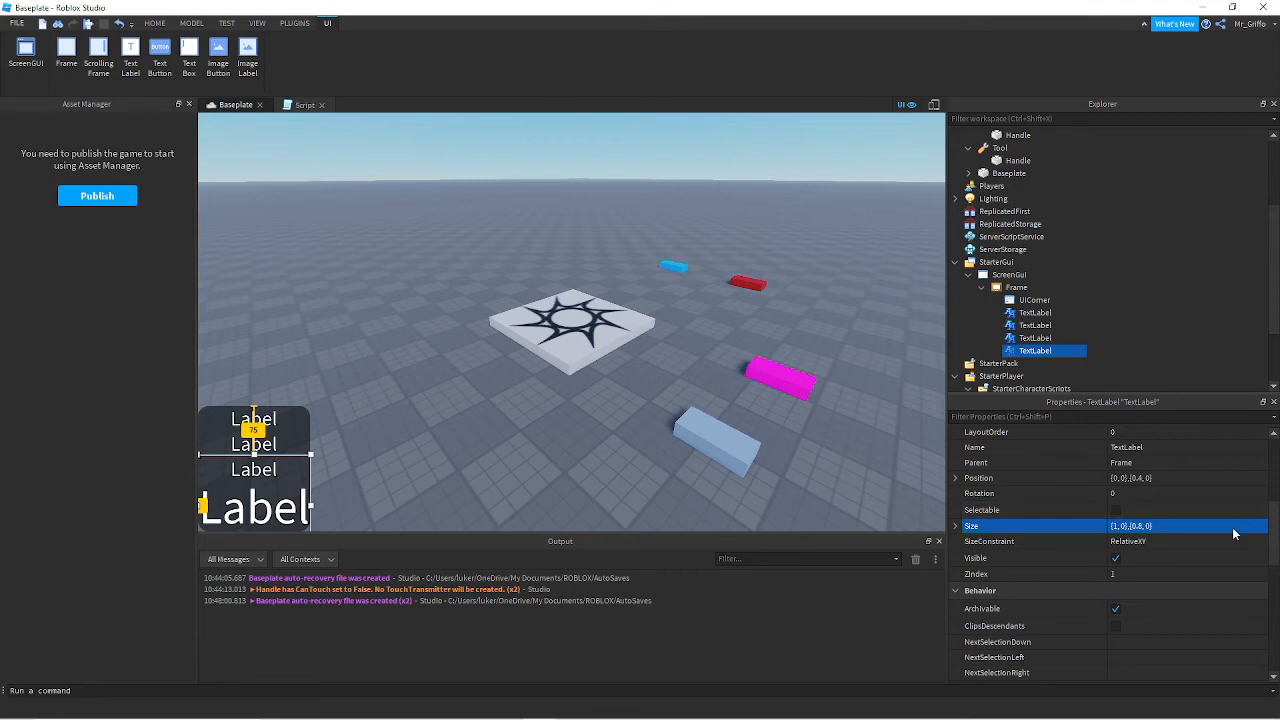
key("ctrl+z")
- Set the fourth TextLabel's Position to {0, 0},{0.8, 0}, at the Frame's lower edge
left_click(1141, 479)
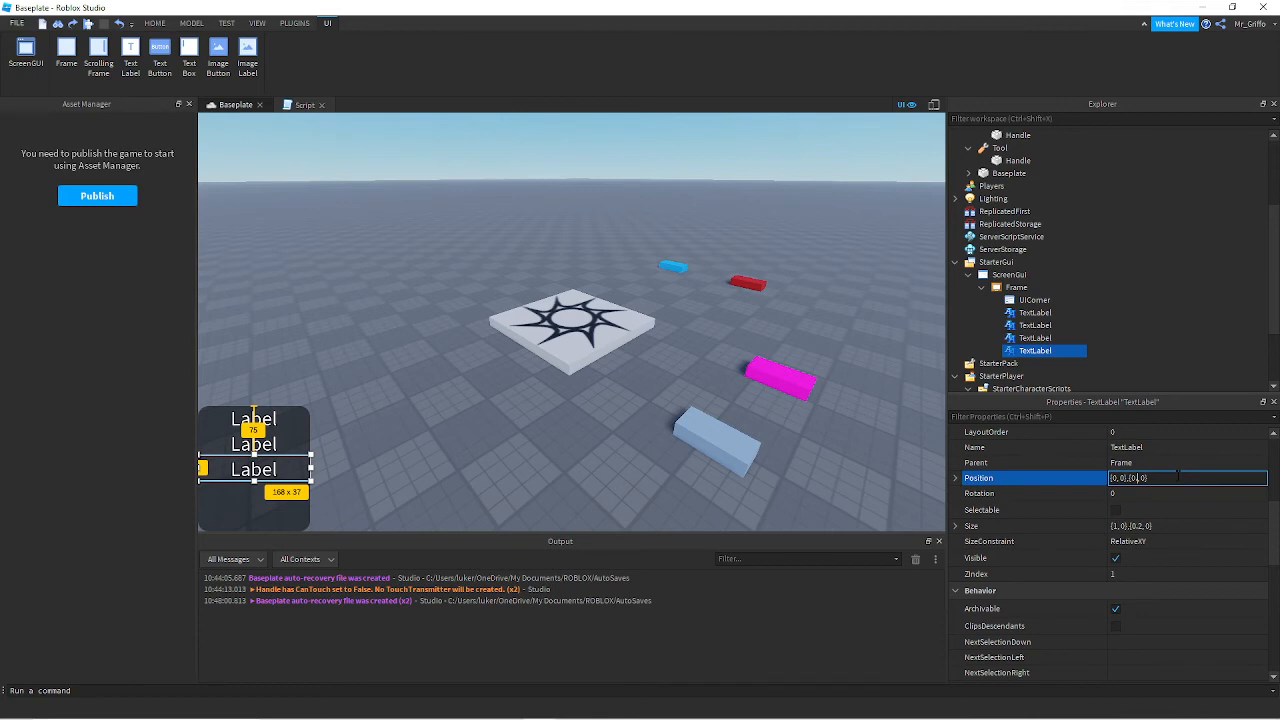
type(".8")
key("Return")
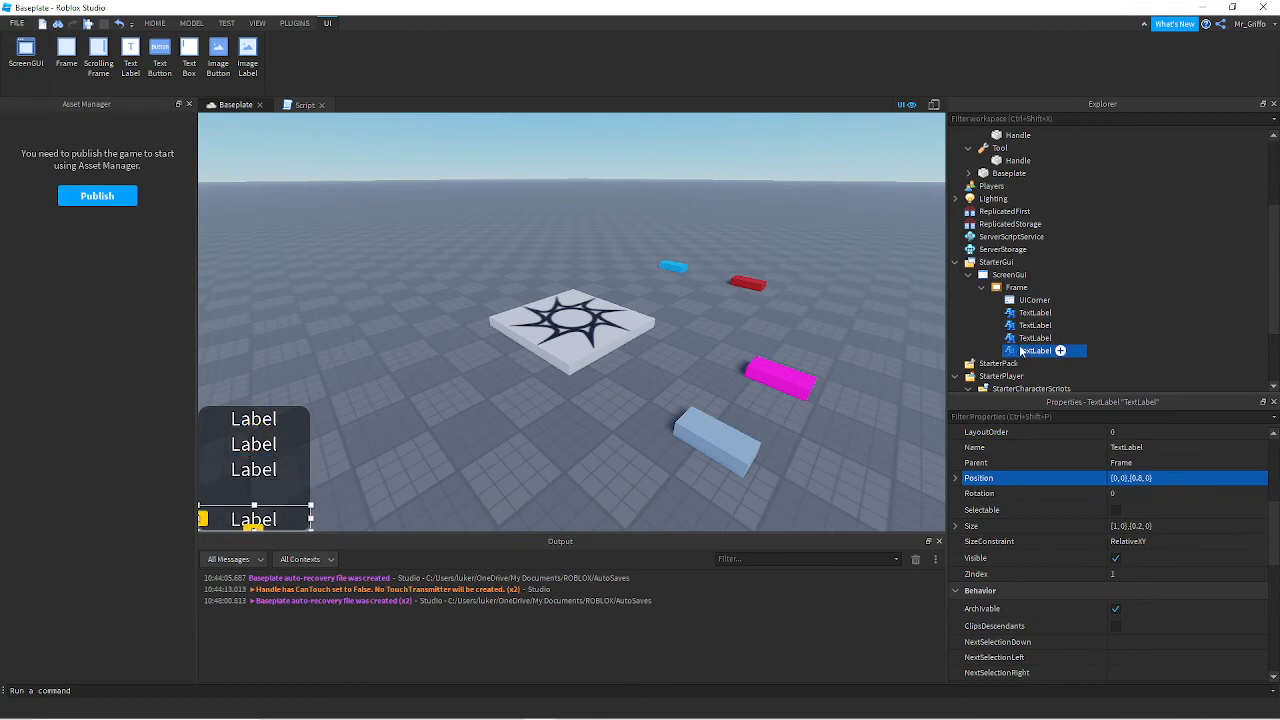
- Duplicate the lowest TextLabel and set the copy's Position to {0, 0},{0.6, 0} to fill the remaining gap
key("ctrl+d")
left_click(1150, 478)
left_click(1150, 478)
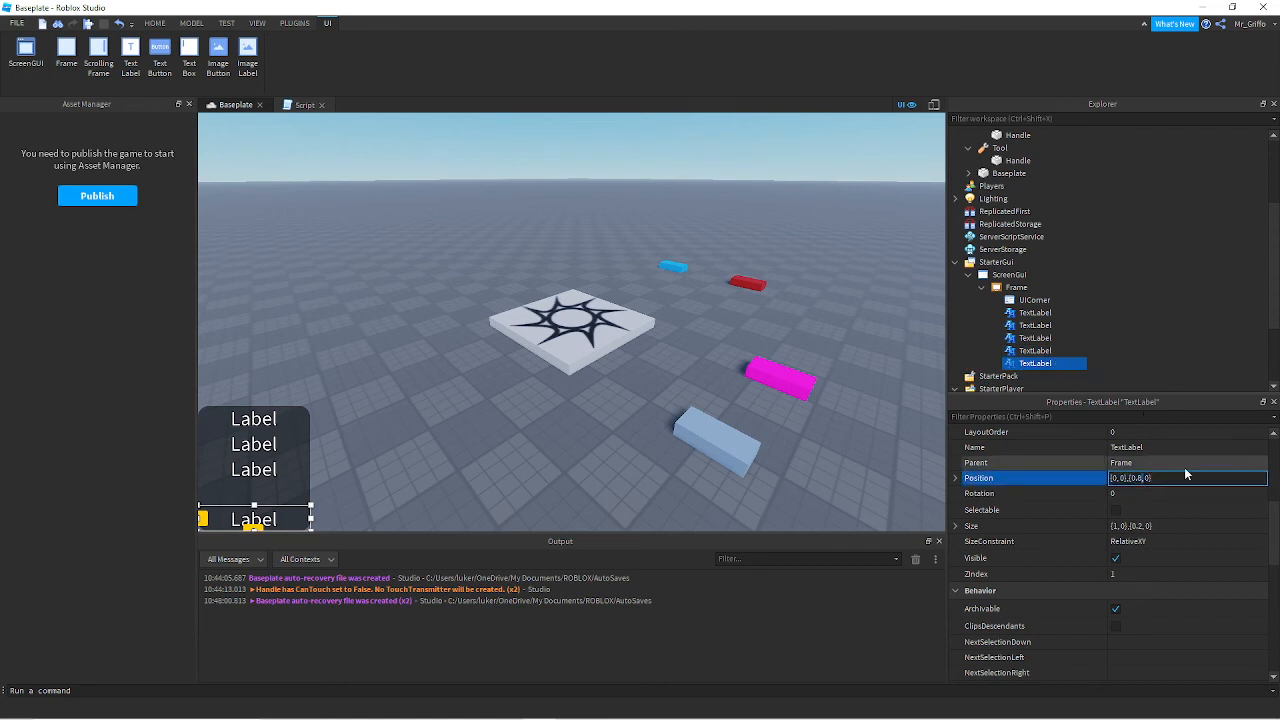
key("BackSpace")
type("6")
key("Return")
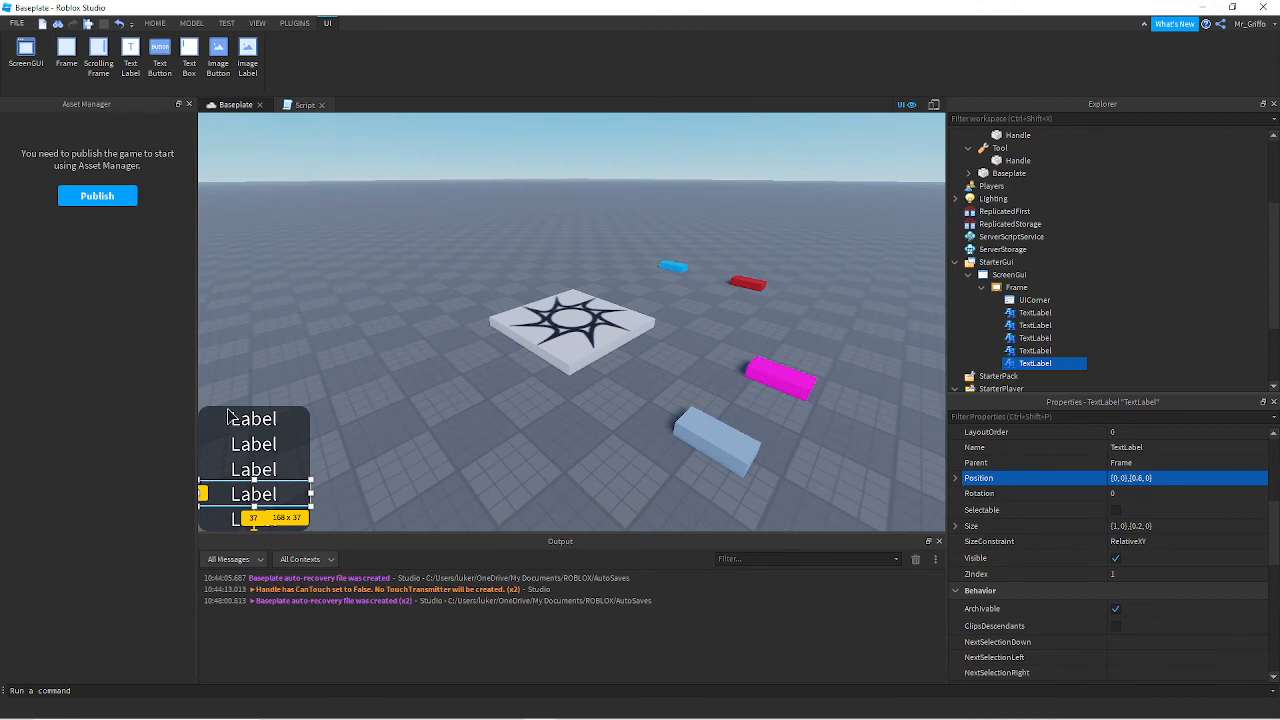
- Set TextXAlignment to Left for all five TextLabels inside the Frame
left_click(381, 449)
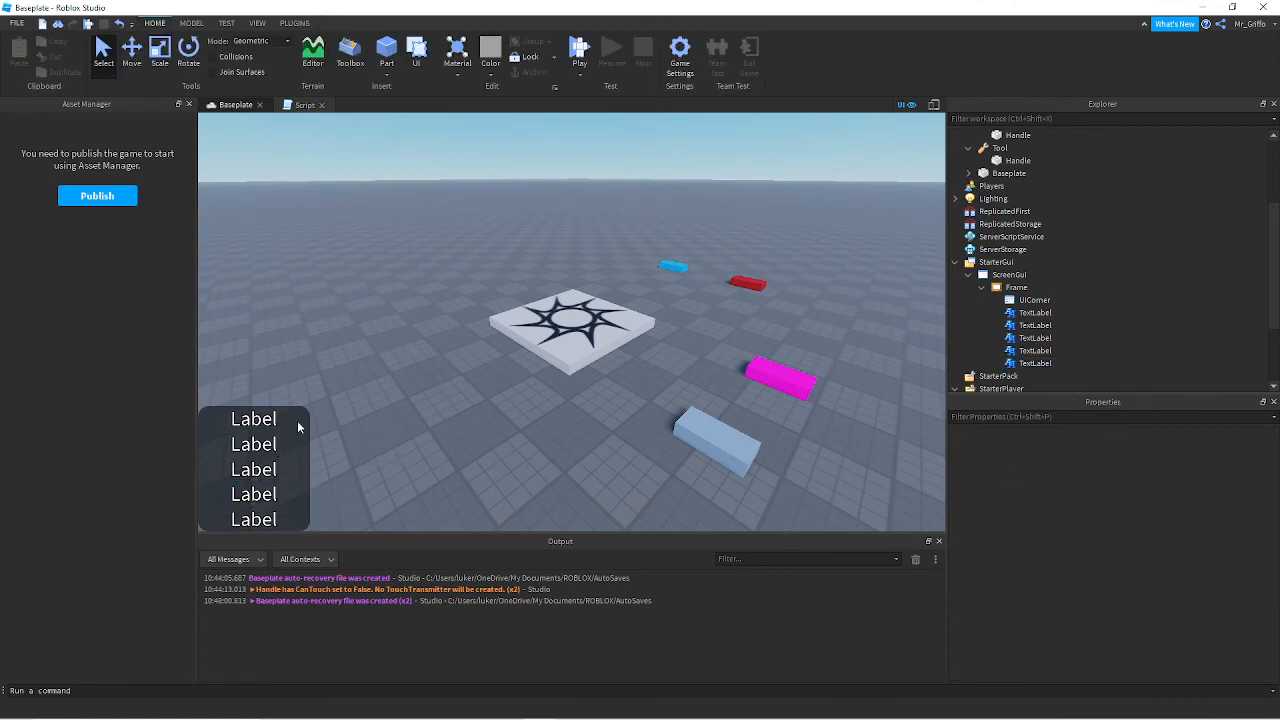
left_click(1035, 312)
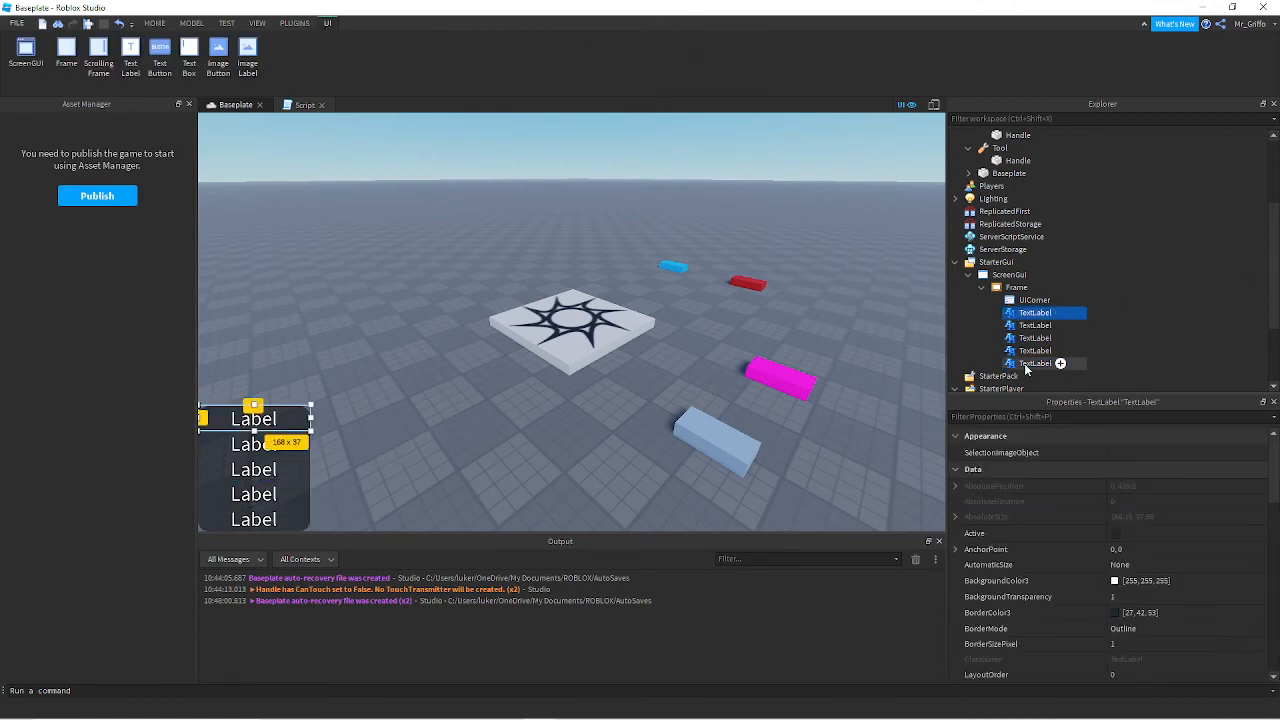
left_click(1035, 363, "shift")
scroll(1234, 597, "down", 10)
scroll(1234, 597, "down", 6)
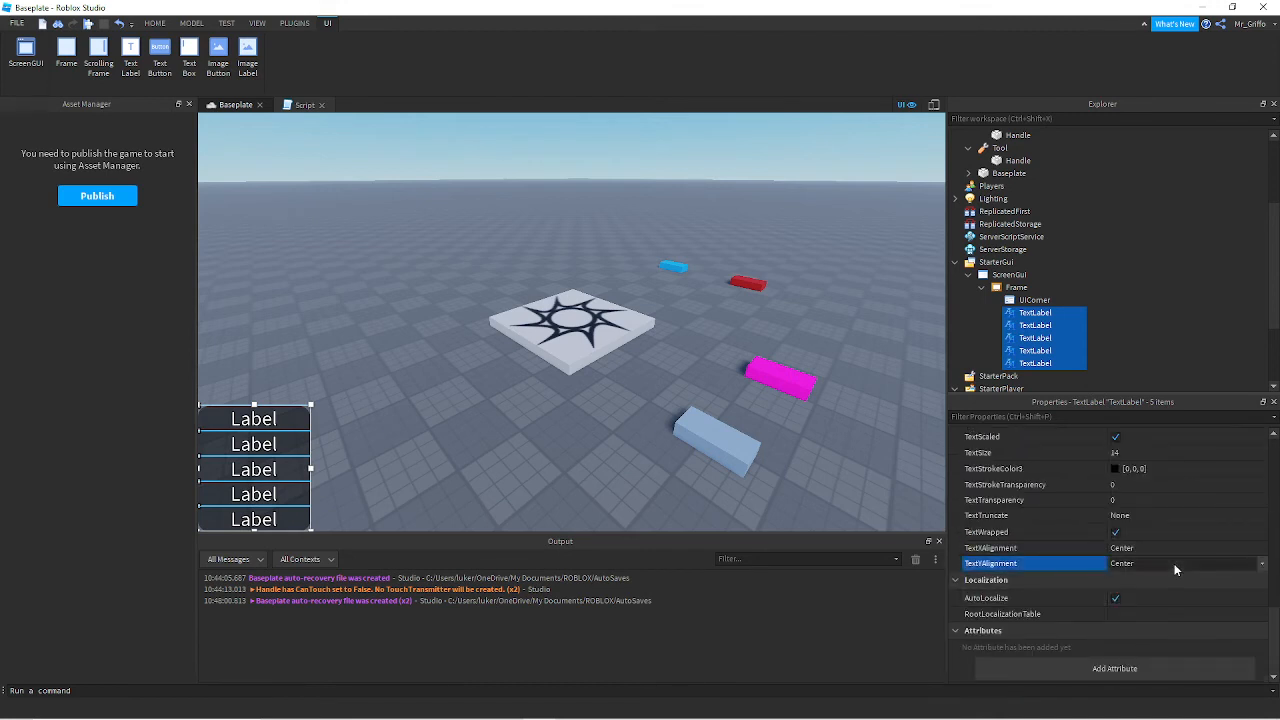
left_click(1172, 549)
left_click(1146, 571)
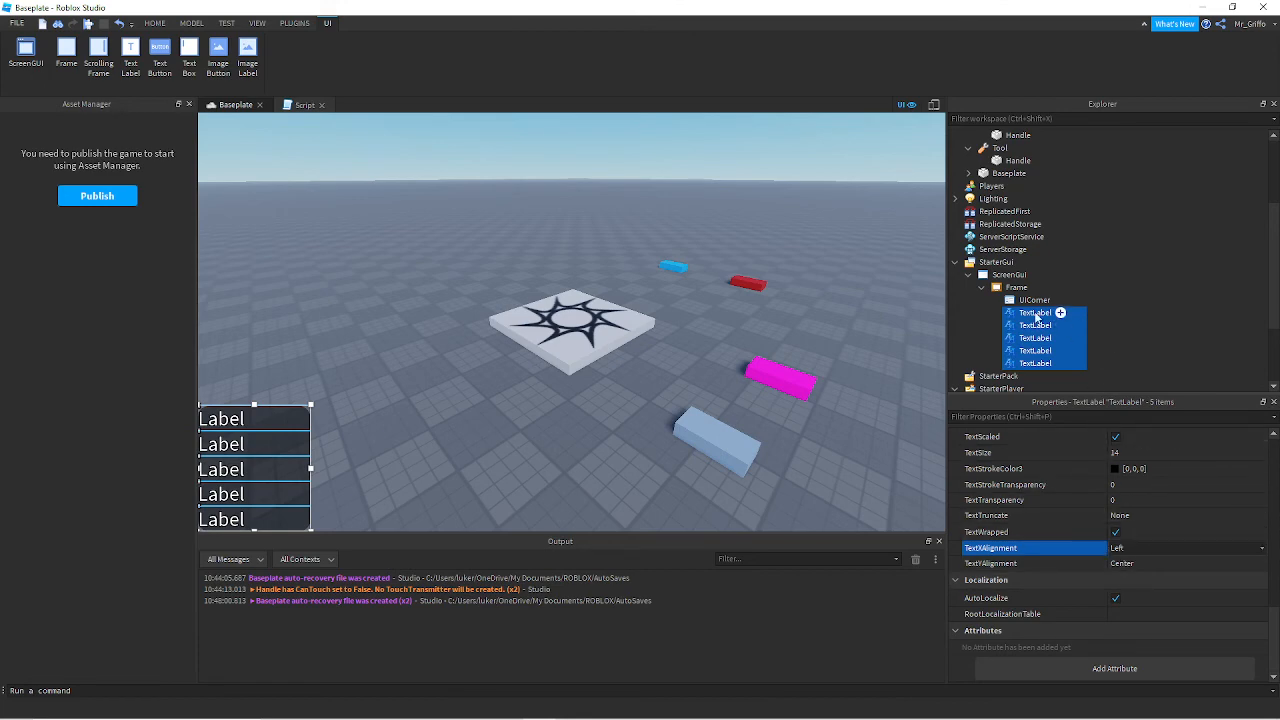
left_click(397, 261)
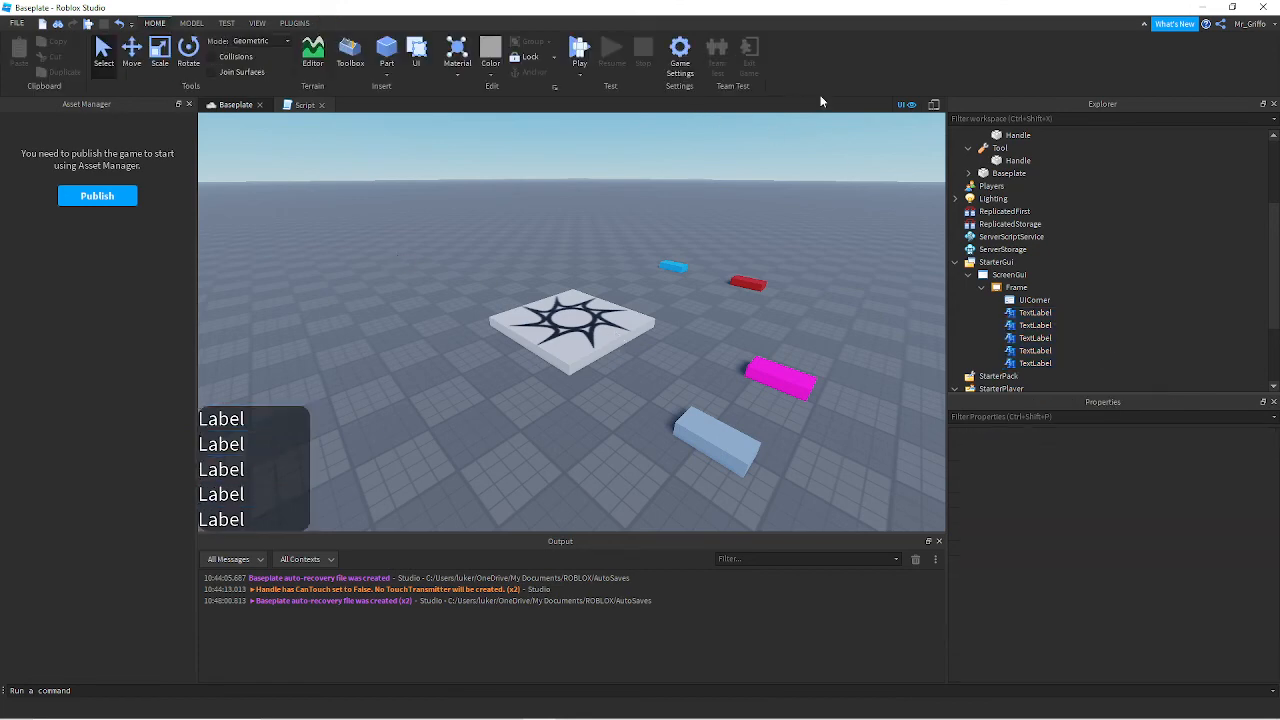
- Turn on device emulation and preview the GUI on the iPhone X and Samsung GT-N5110
left_click(934, 105)
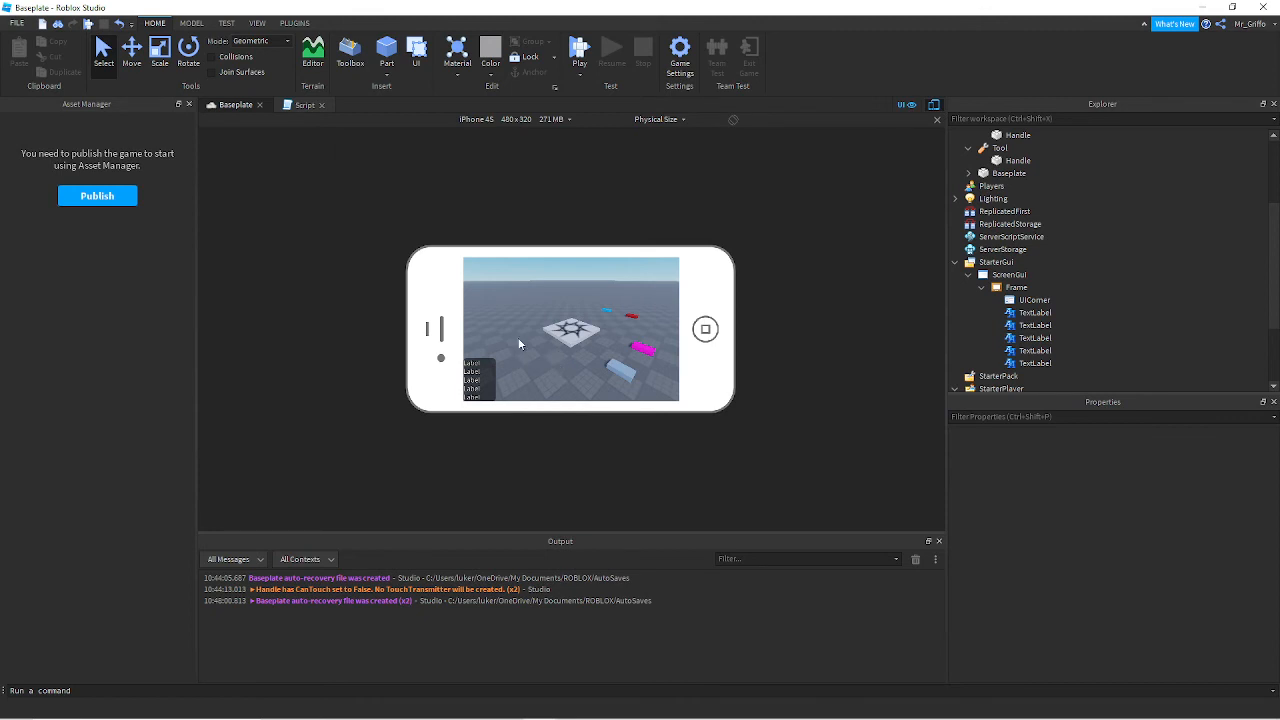
left_click(566, 119)
left_click(530, 257)
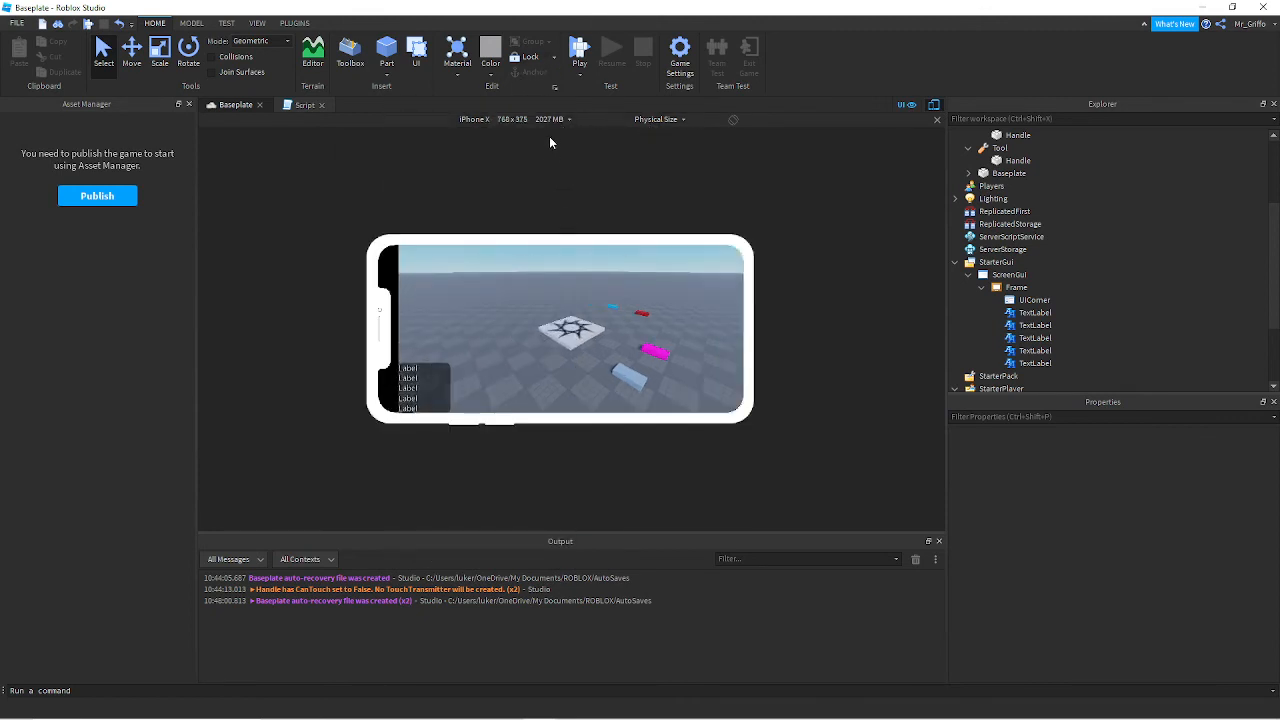
left_click(568, 119)
left_click(471, 408)
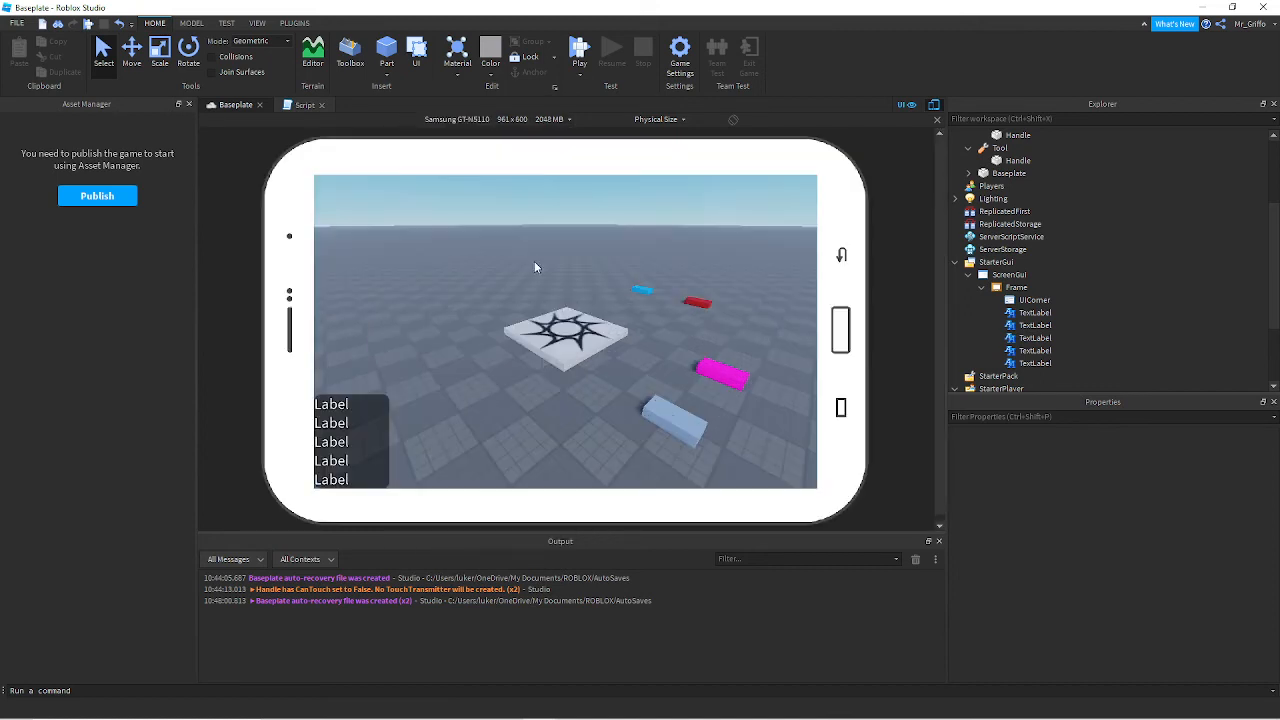
- Preview the GUI on the HD 720 desktop display, checking the label frame at the lower edge
left_click(555, 119)
left_click(450, 468)
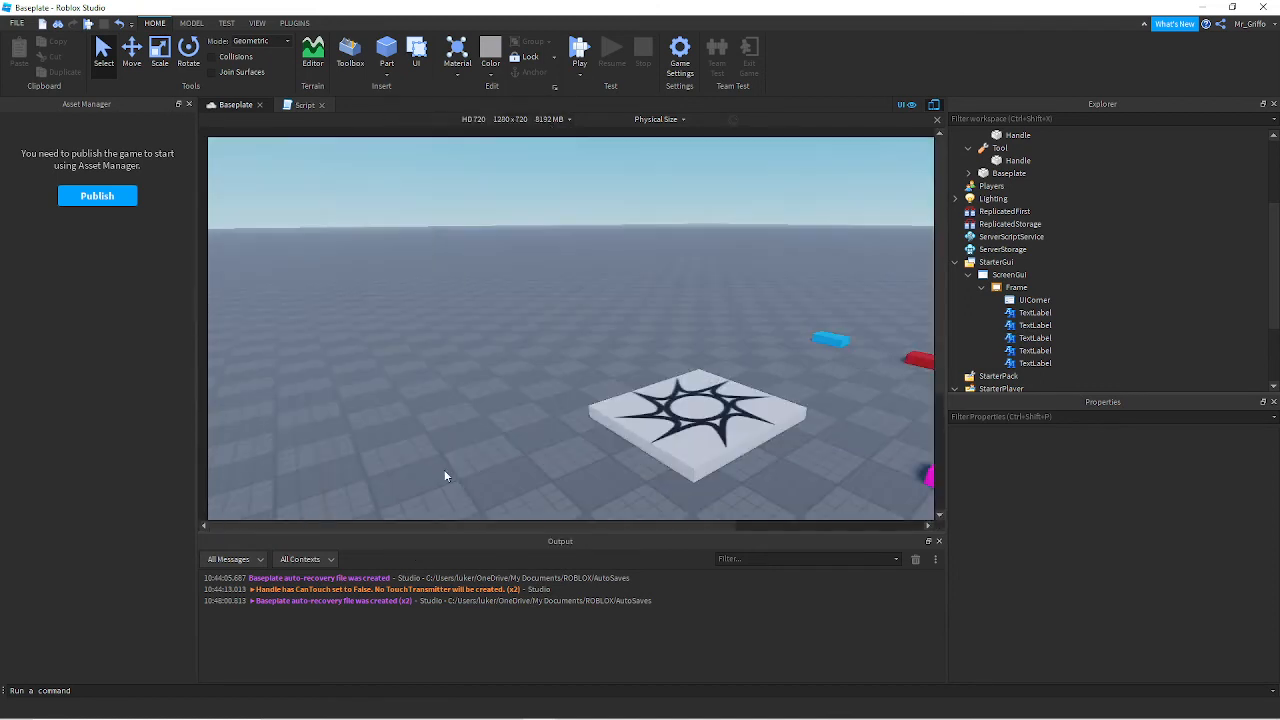
scroll(736, 336, "down", 10)
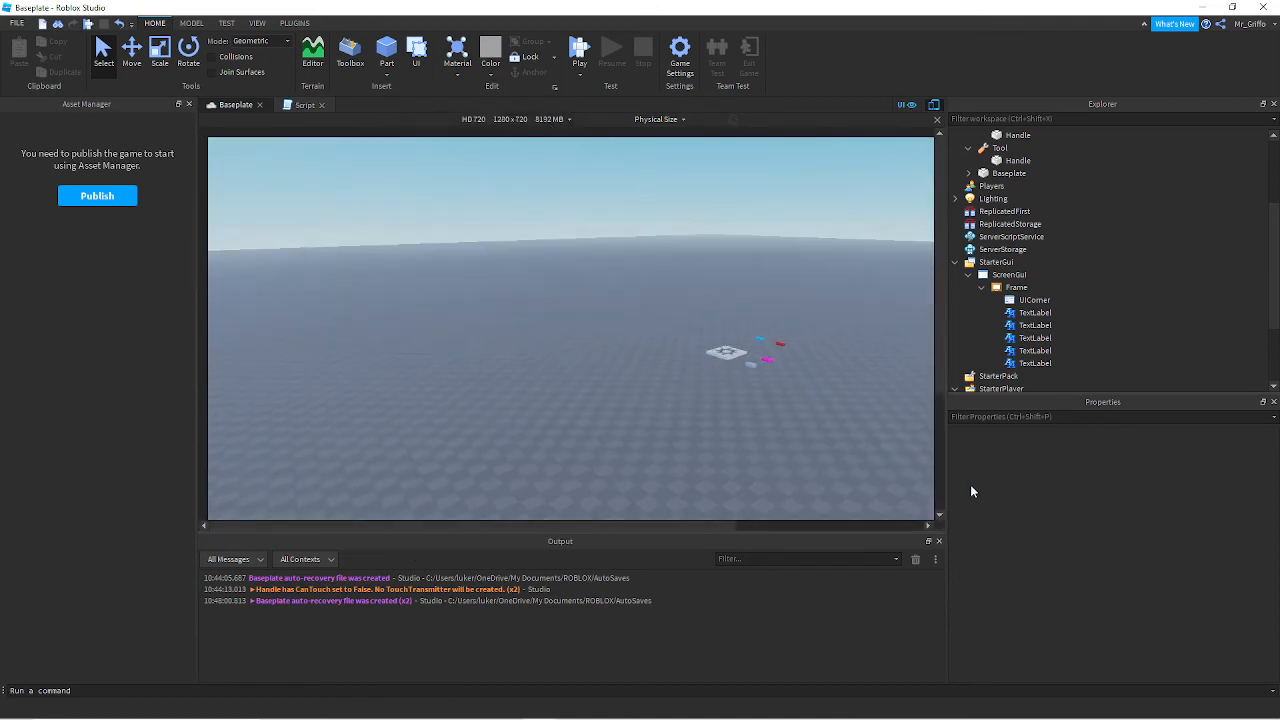
left_click_drag(942, 370, 940, 470)
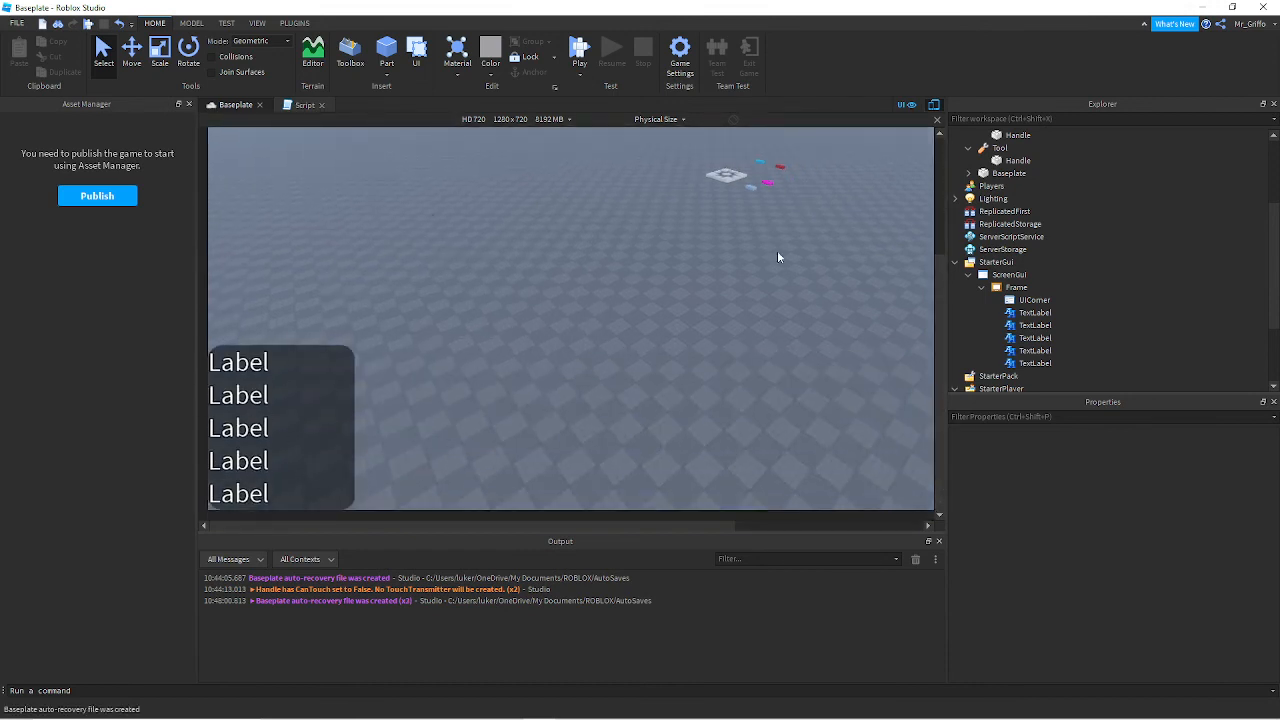
- Compare the GUI on the Samsung GT-N5110, iPod Touch 6th Generation and iPad 2, and turn off device emulation
left_click(509, 122)
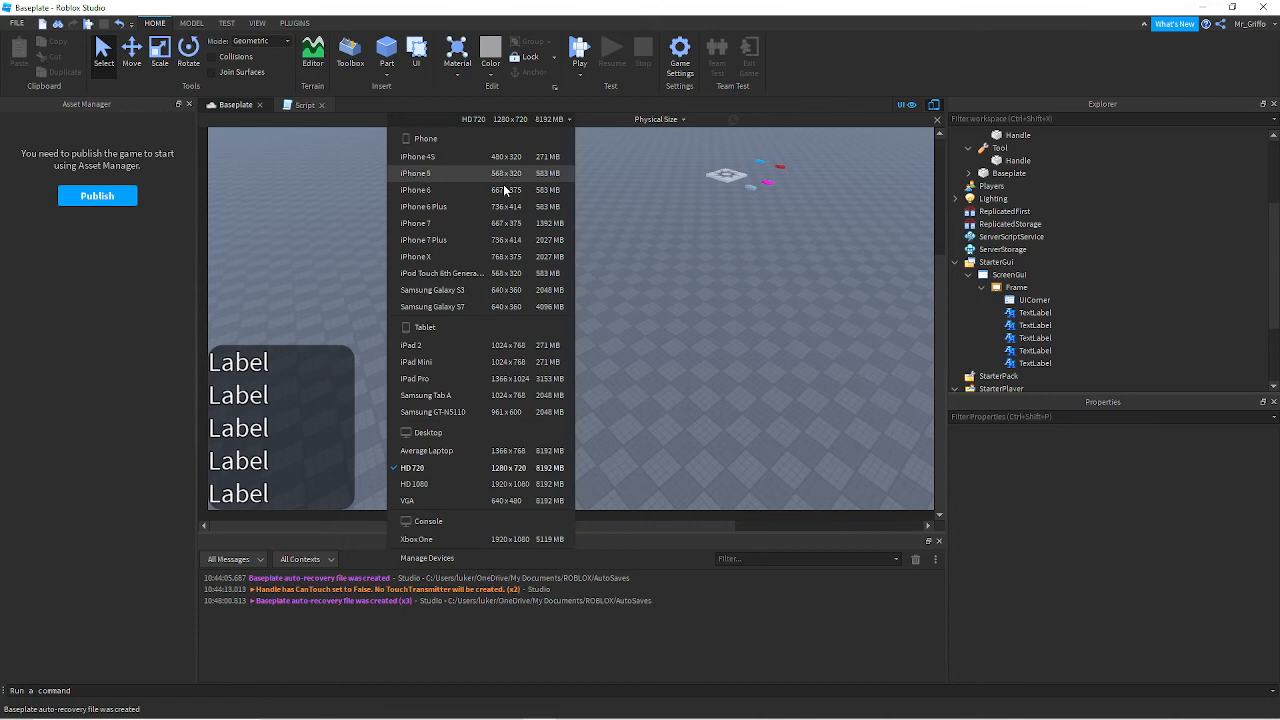
left_click(433, 414)
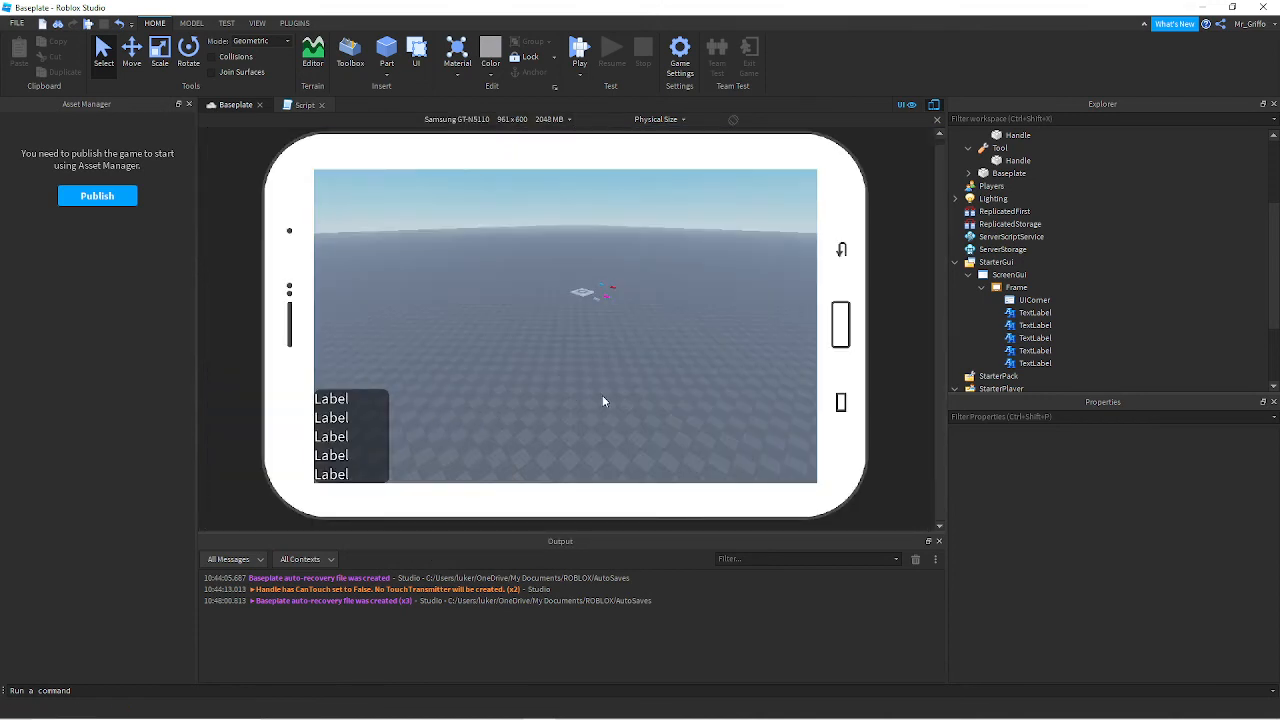
left_click(546, 121)
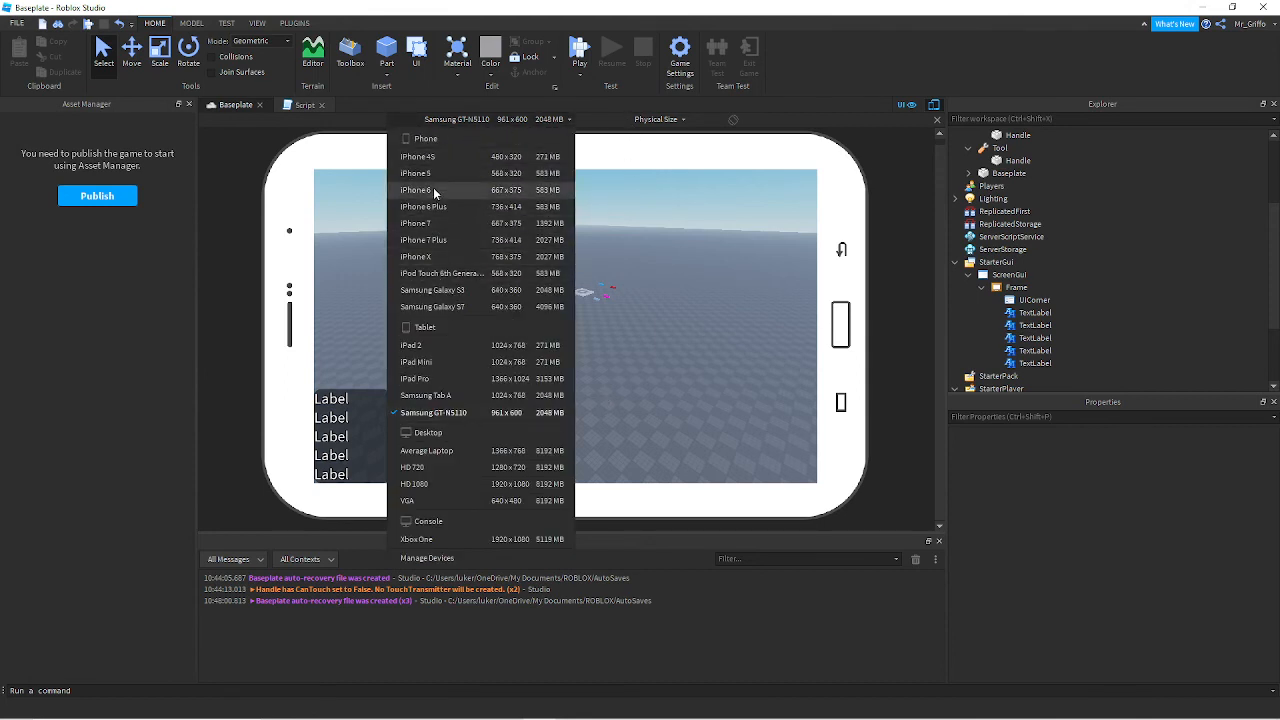
left_click(449, 274)
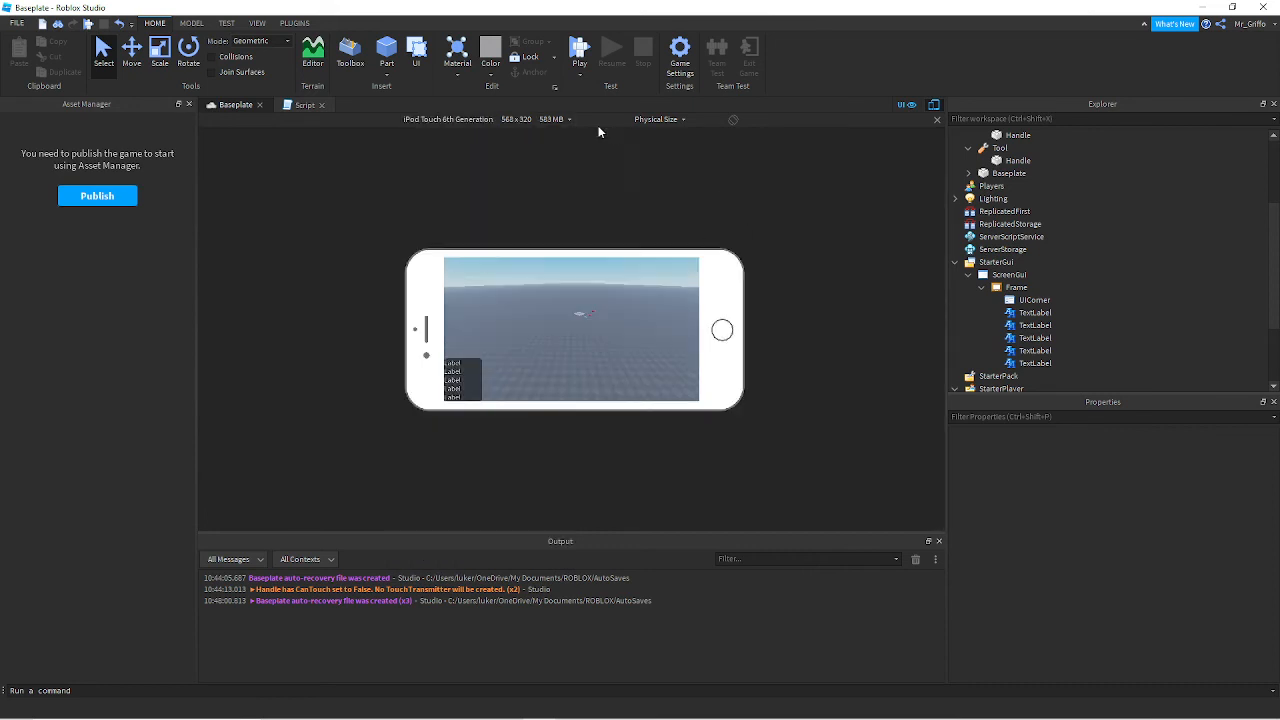
left_click(548, 120)
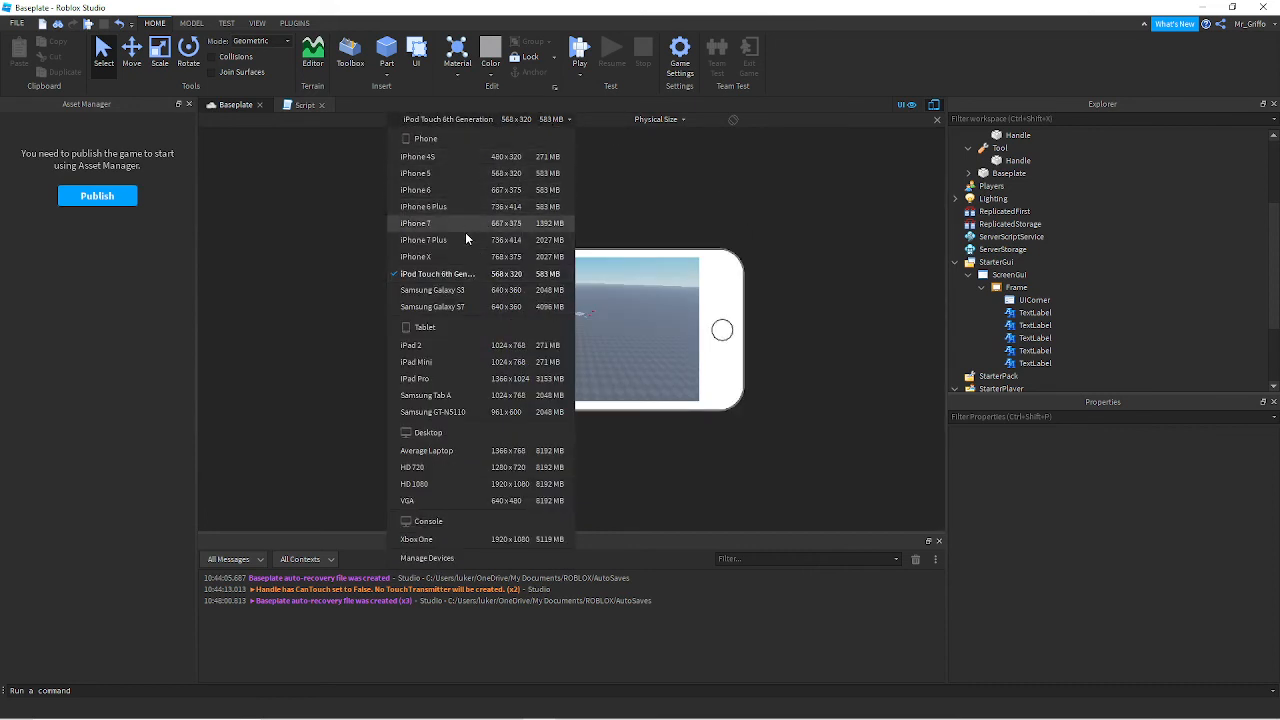
left_click(451, 346)
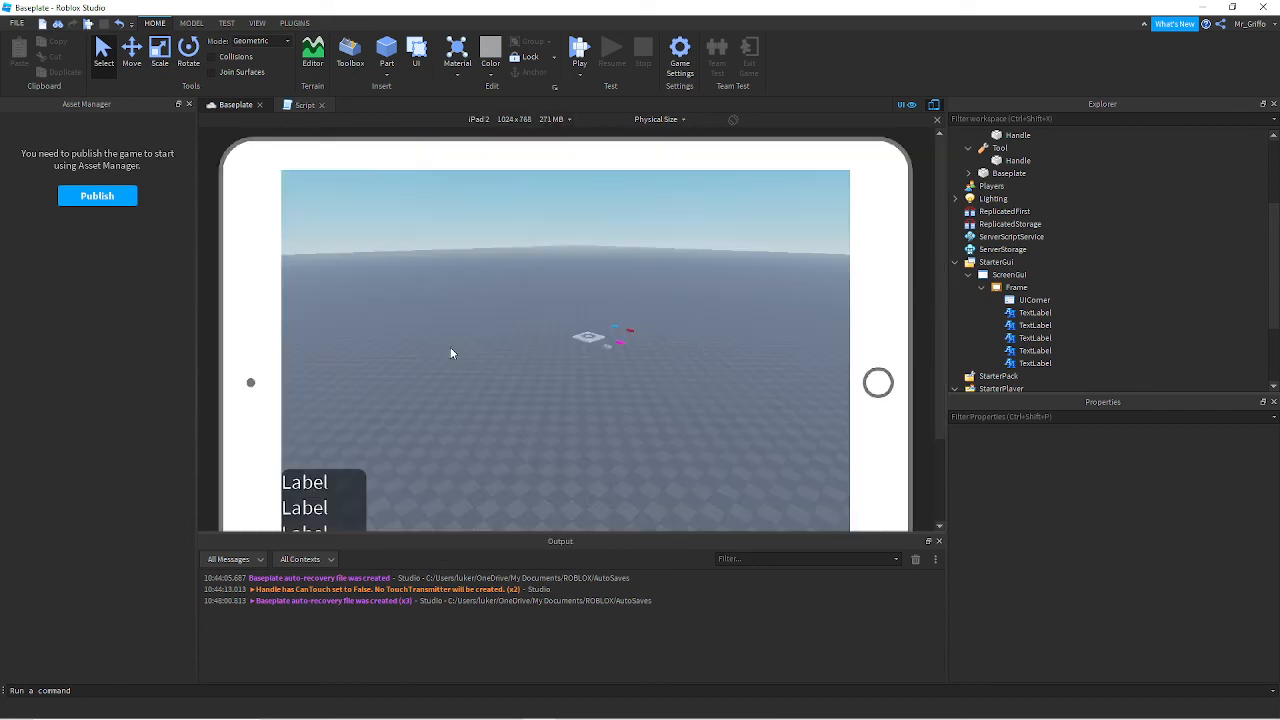
scroll(922, 361, "down", 2)
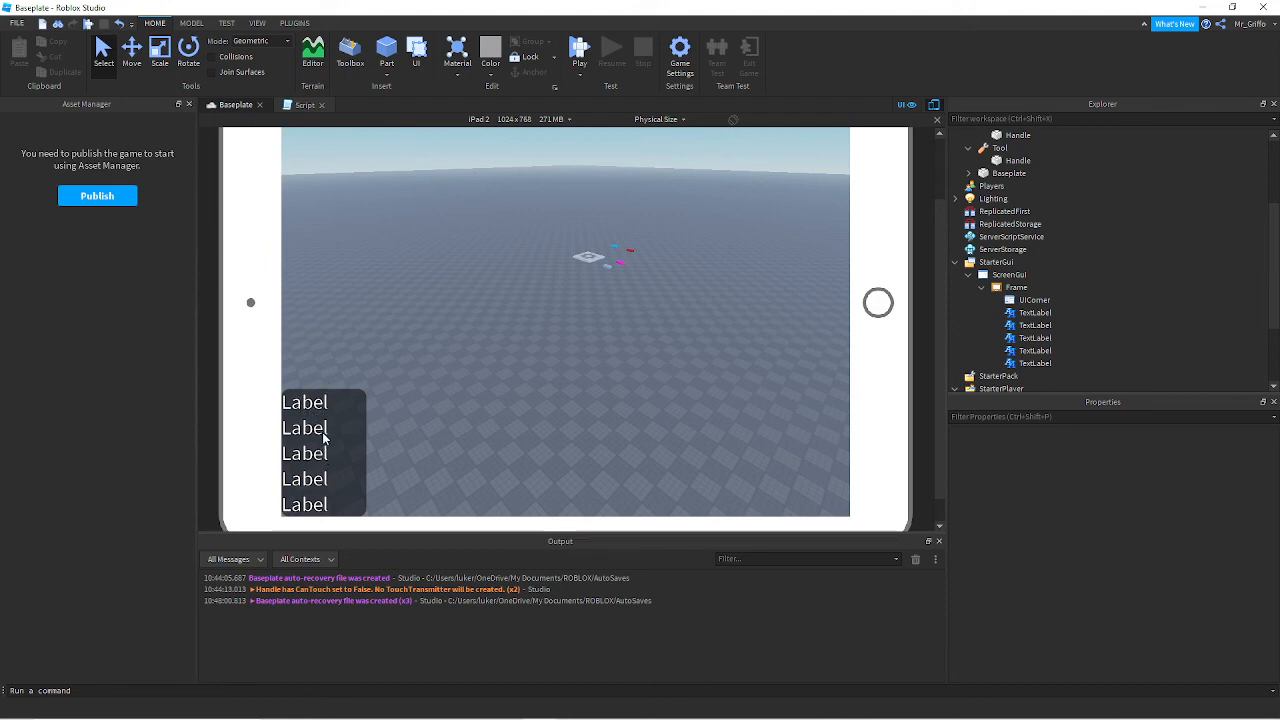
left_click(548, 120)
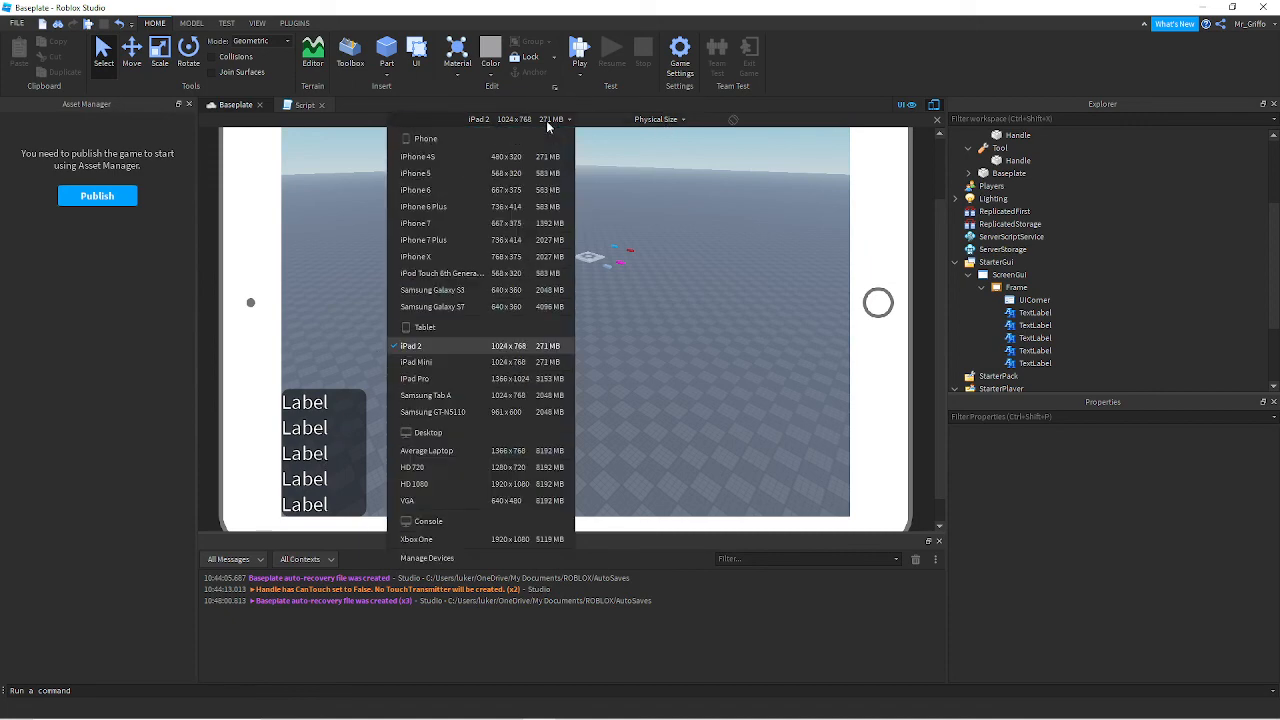
left_click(934, 106)
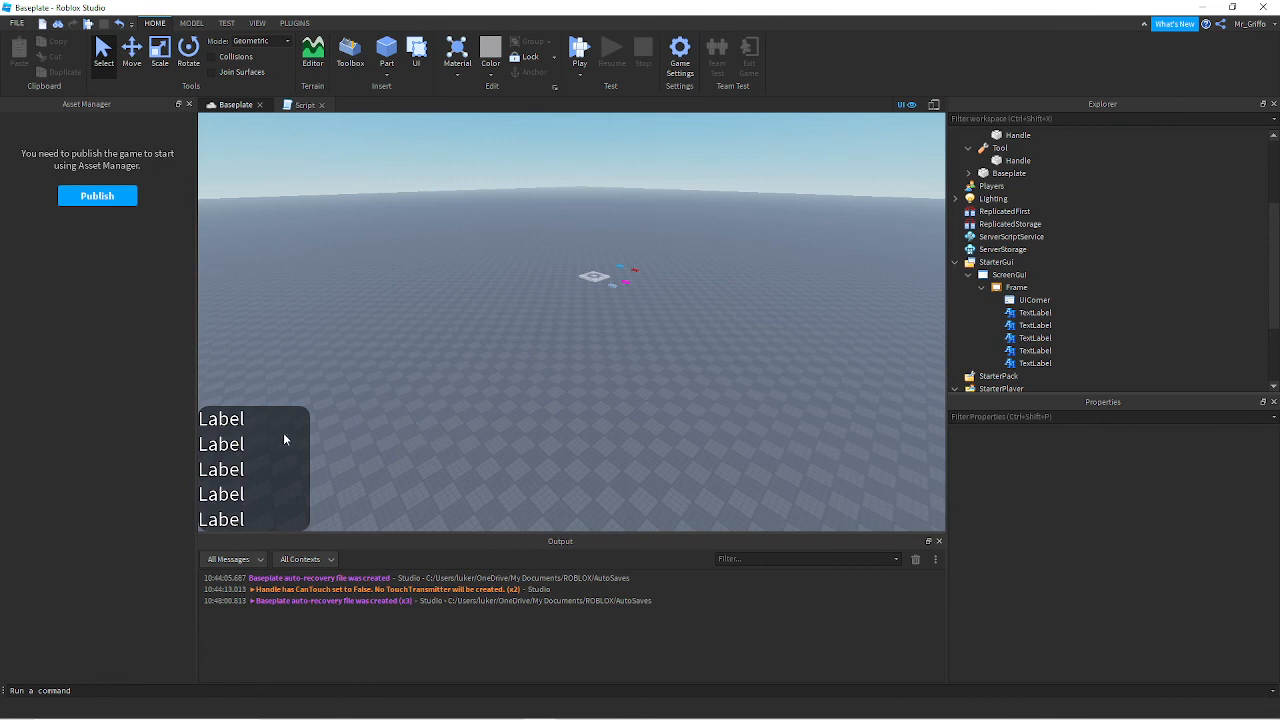
- Enlarge the Frame to a Size of about {0.446, 0},{0.792, 0} to test how its labels scale
left_click(1030, 288)
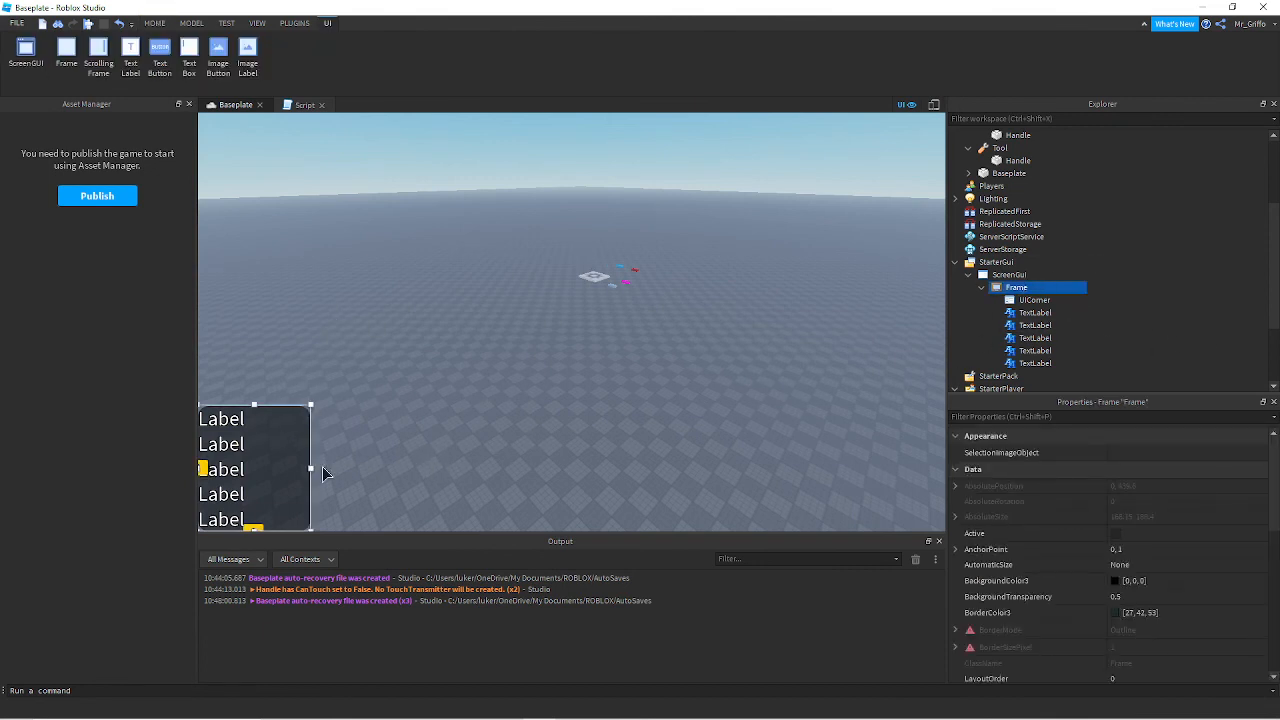
left_click_drag(316, 467, 531, 469)
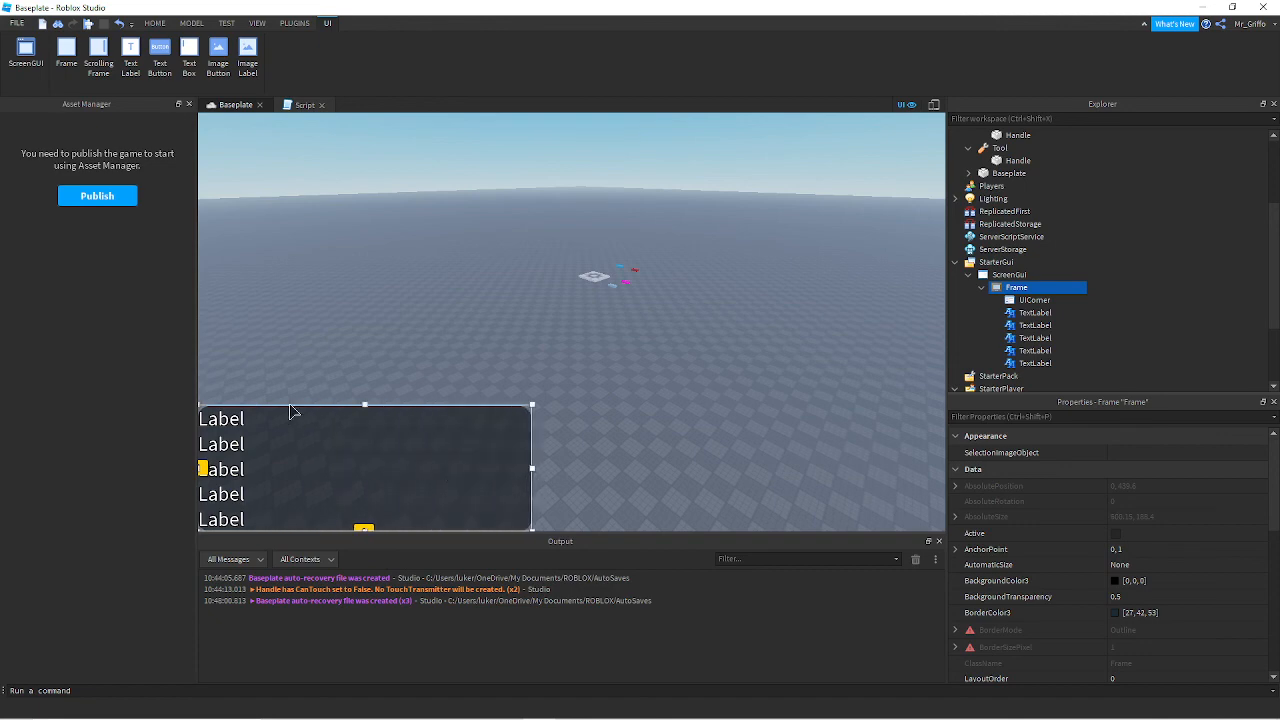
left_click_drag(363, 403, 423, 206)
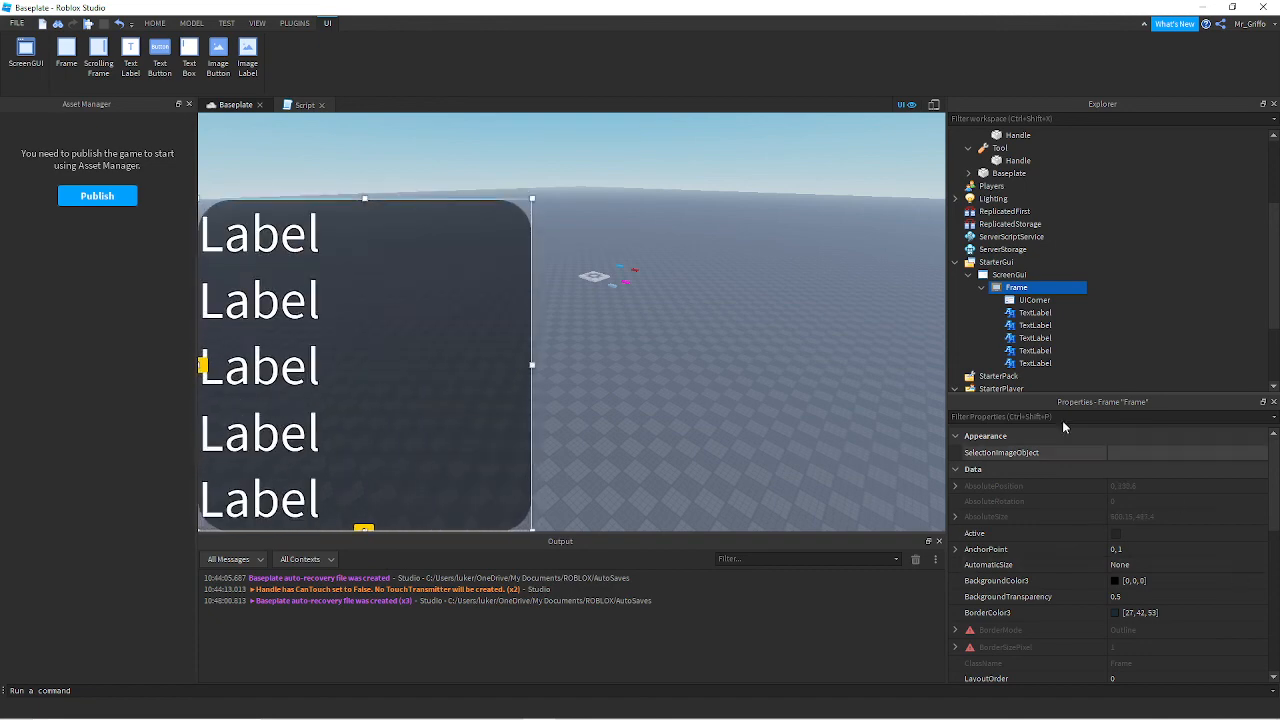
scroll(1110, 510, "down", 4)
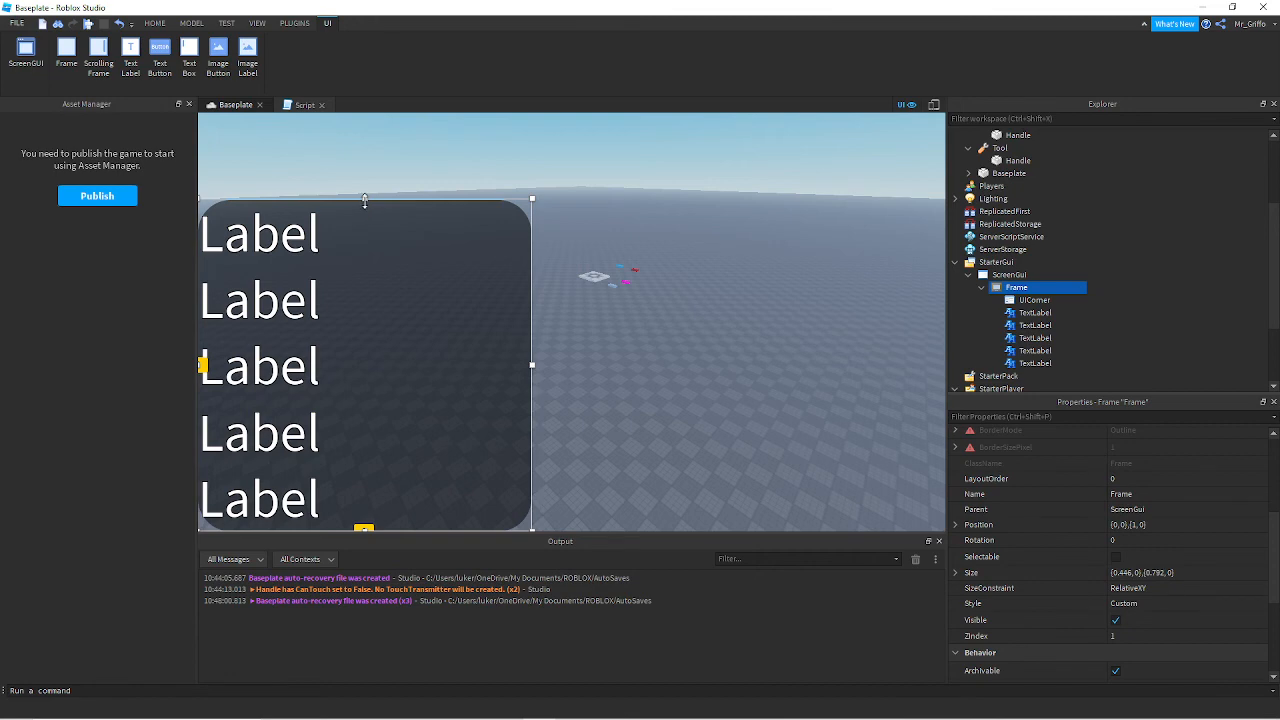
- Shrink the Frame to a Size of about {0.216, 0},{0.314, 0}
left_click_drag(364, 200, 363, 399)
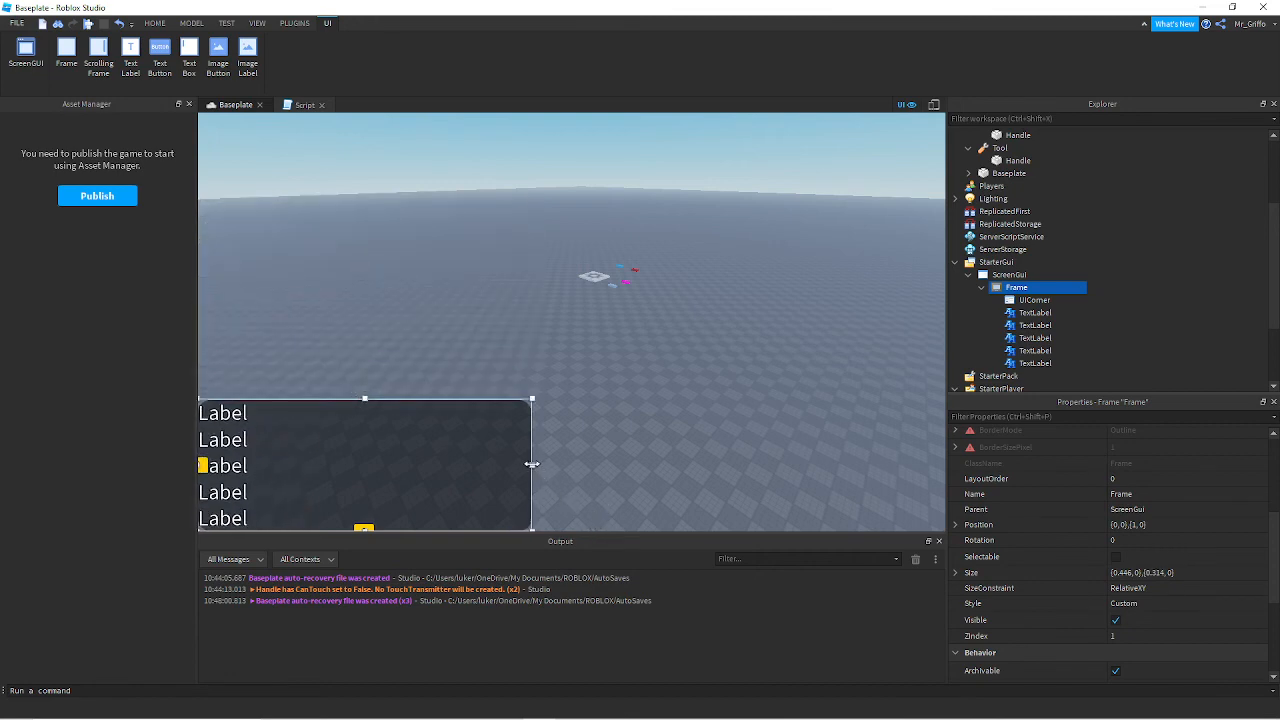
left_click_drag(531, 465, 299, 452)
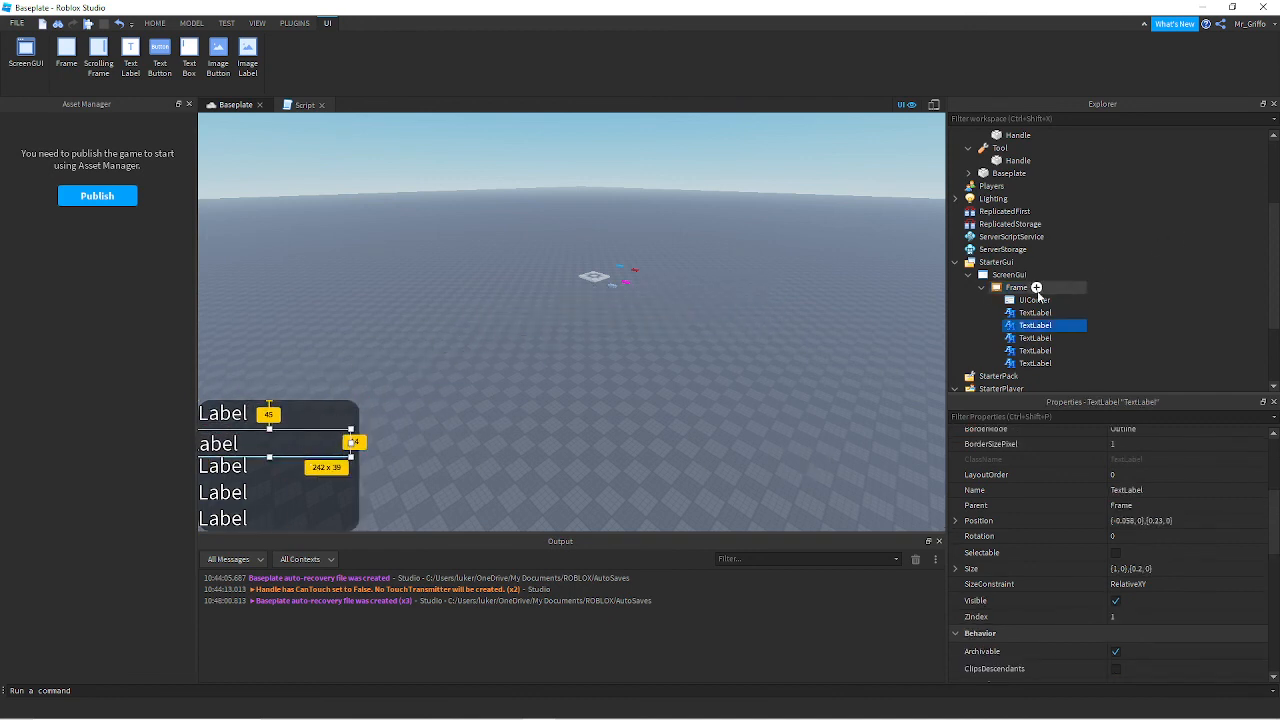
left_click(1035, 289)
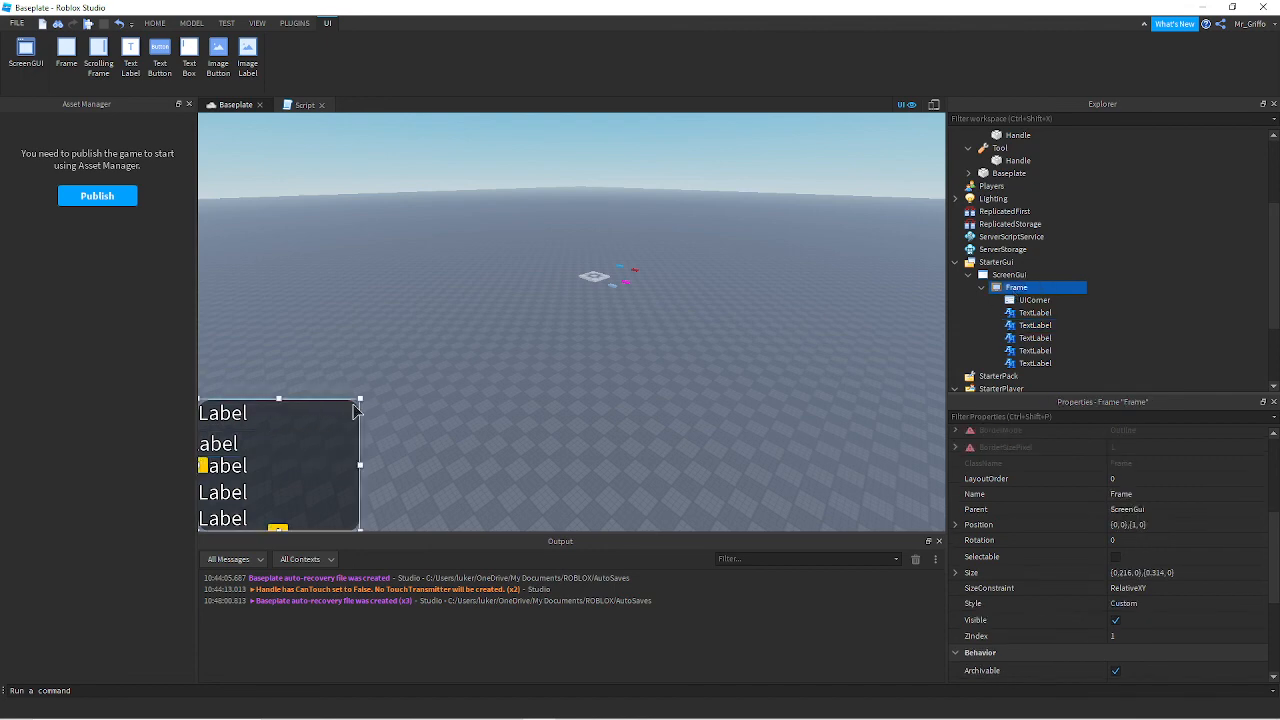
- Move the whole Frame with its labels near the middle of the viewport, at about {0.438, 0},{0.656, 0}
left_click(353, 408)
left_click(1037, 288)
left_click_drag(362, 436, 690, 289)
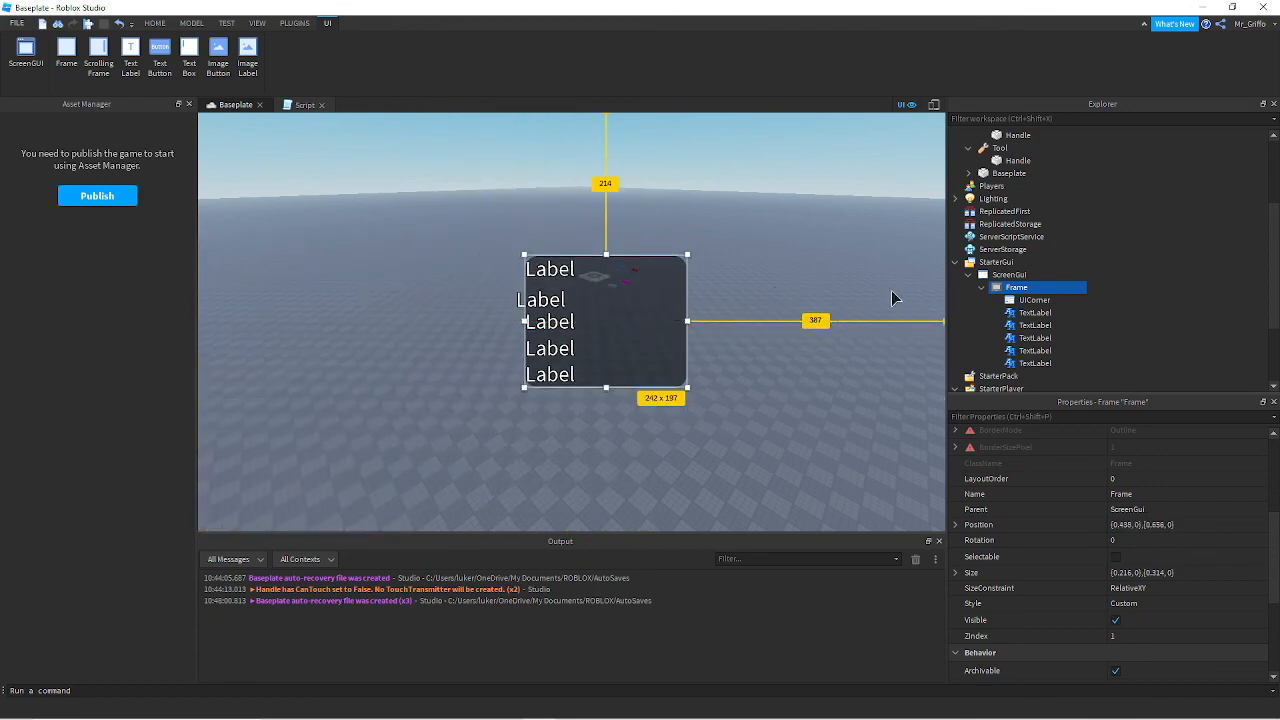